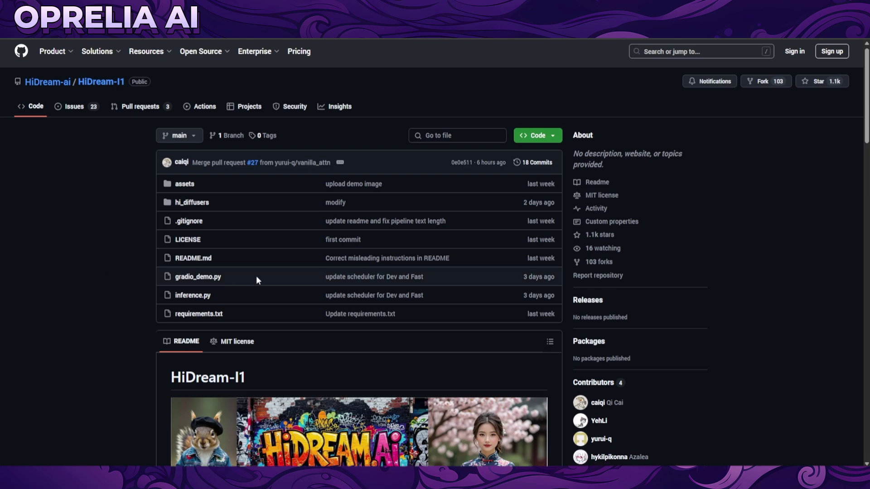
# Step: Open the README's demo collage as the assets/demo.jpg file page and scroll through it
pyautogui.scroll(-4, 257, 276)
pyautogui.click(281, 327)
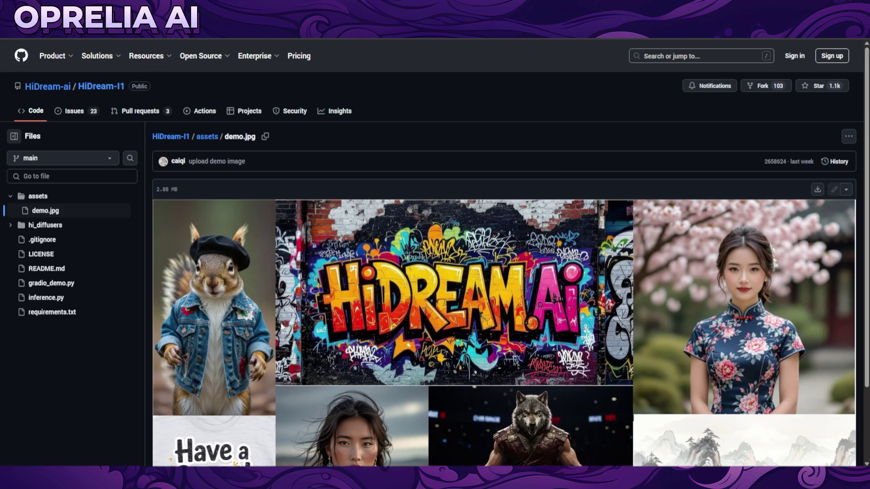
pyautogui.scroll(-2, 282, 327)
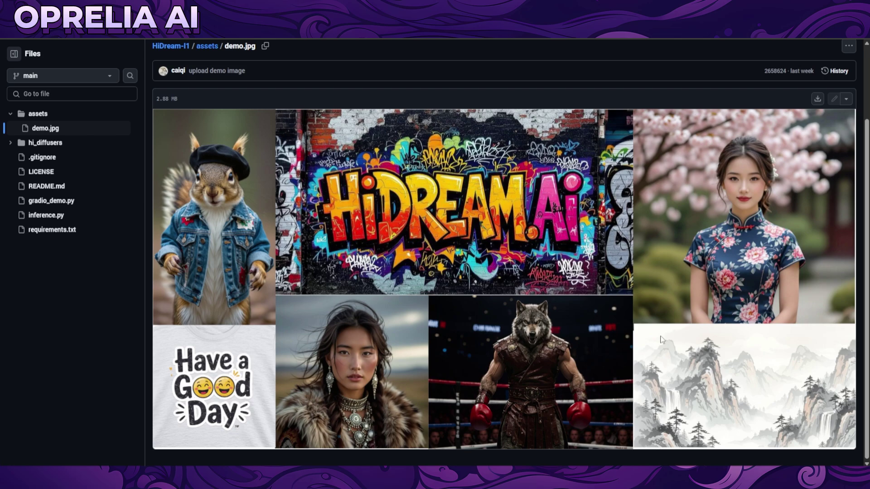
# Step: Return to the HiDream-I1 repository's main page and scroll back up the README
pyautogui.click(14, 38)
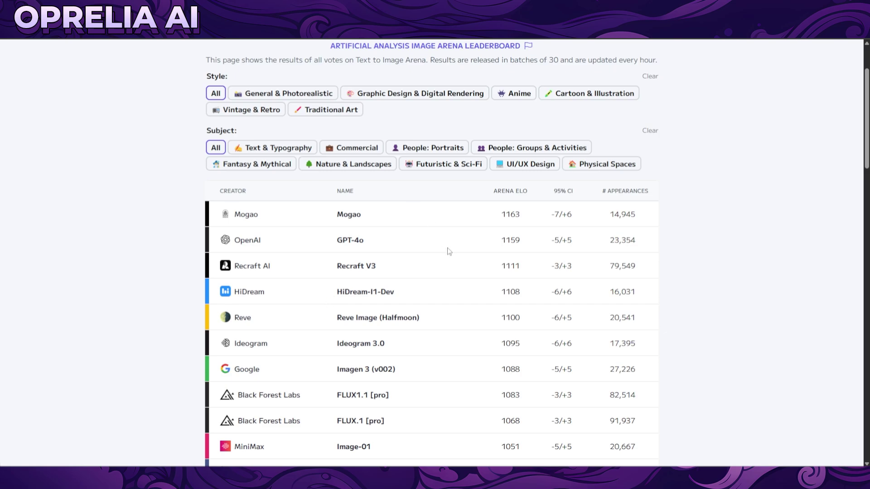
pyautogui.scroll(1, 340, 285)
pyautogui.scroll(2, 340, 286)
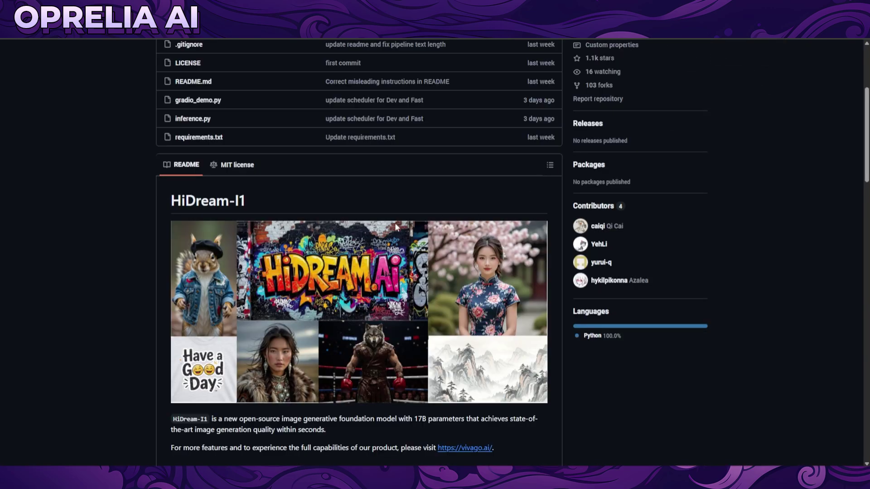
pyautogui.scroll(-5, 143, 234)
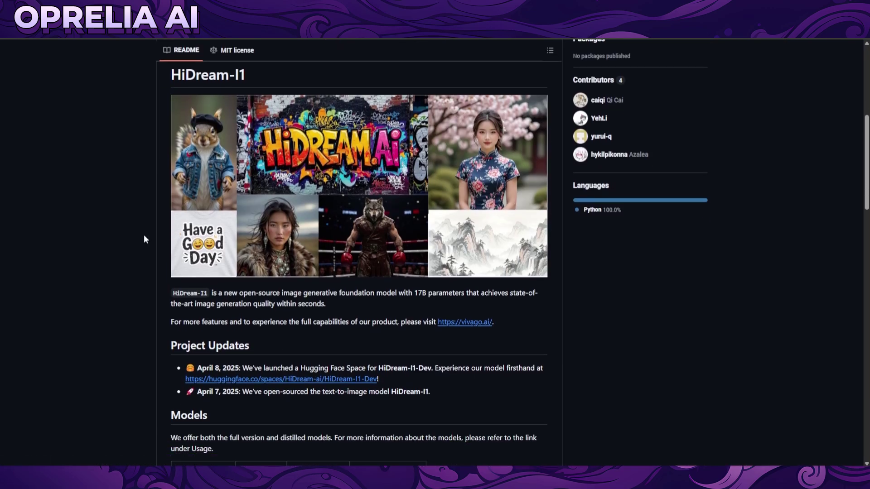
pyautogui.scroll(-4, 136, 207)
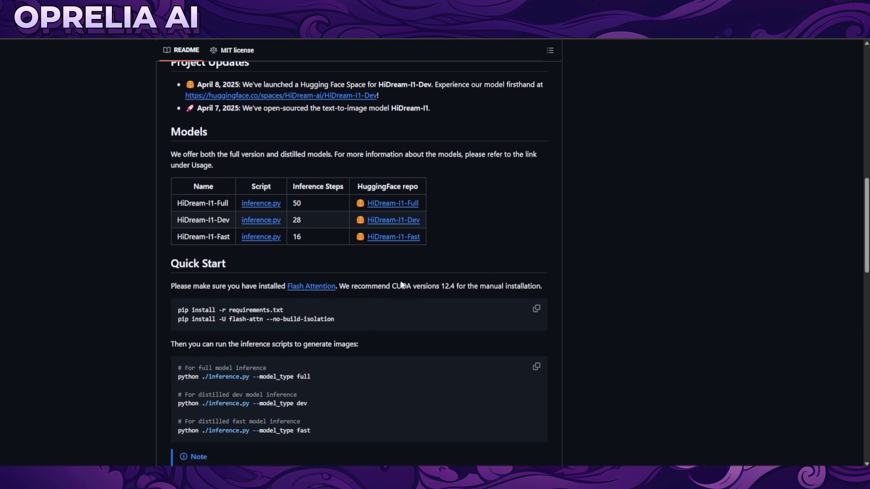
pyautogui.scroll(-2, 400, 284)
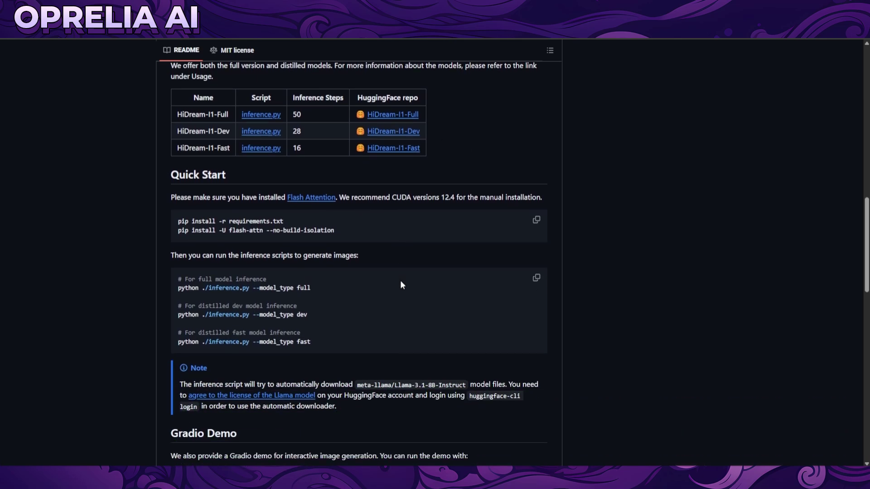
pyautogui.scroll(-2, 400, 283)
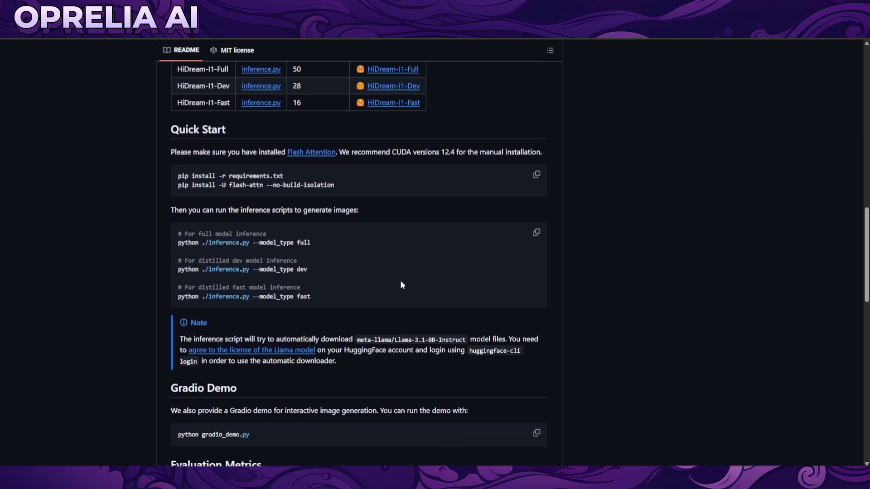
pyautogui.scroll(-2, 402, 285)
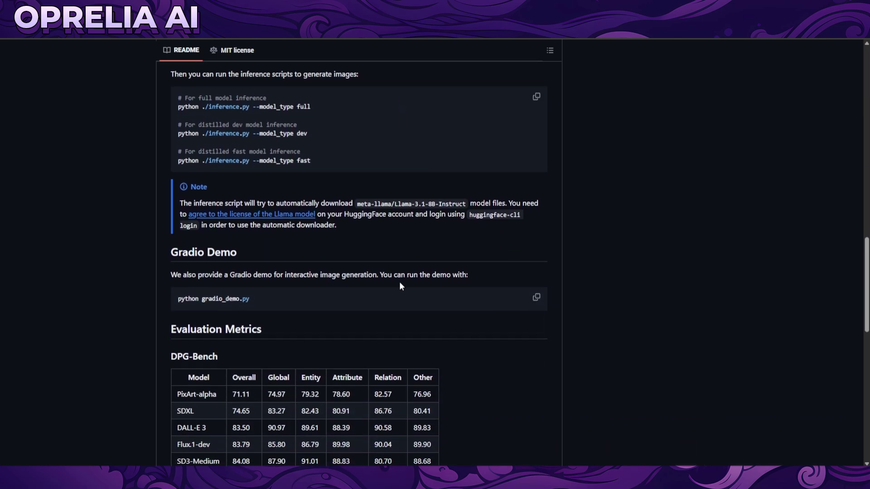
pyautogui.scroll(-5, 401, 285)
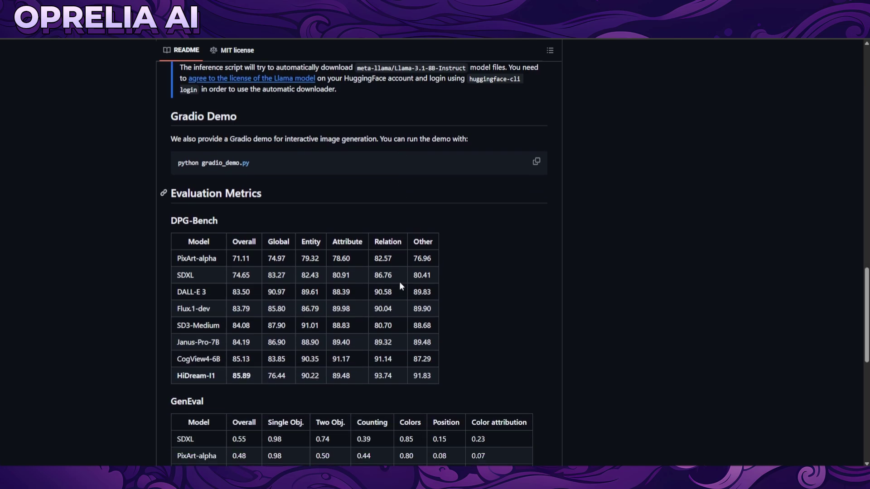
pyautogui.scroll(-8, 400, 285)
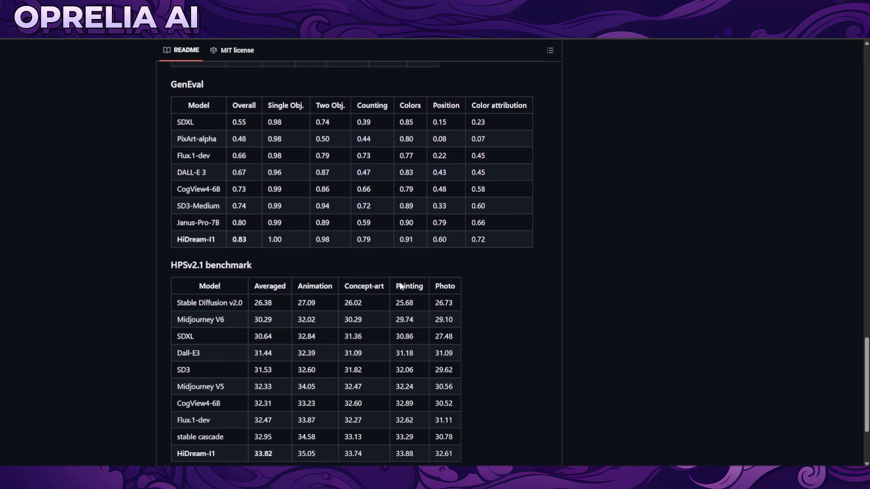
pyautogui.scroll(18, 444, 342)
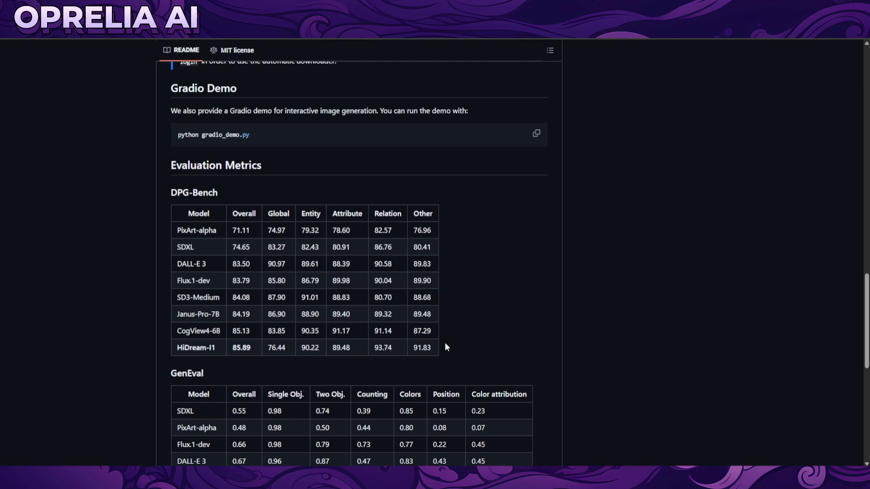
pyautogui.scroll(13, 444, 342)
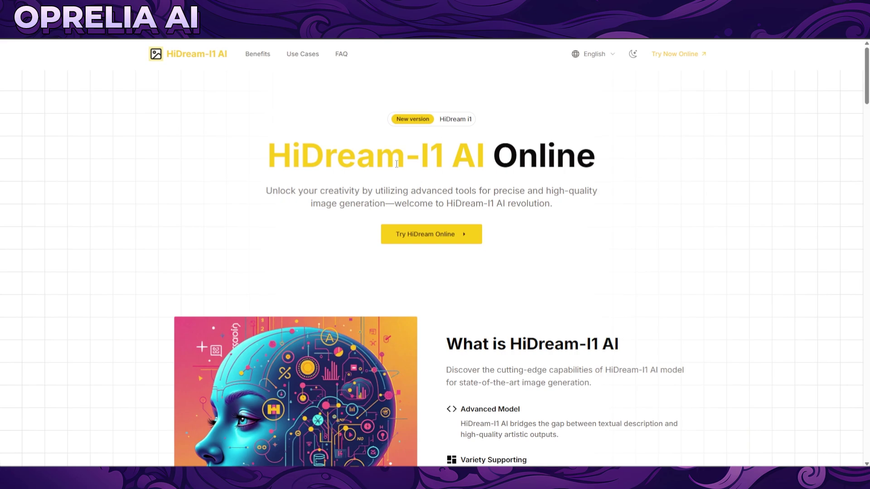
# Step: Scroll down to the HiDream-I1-Dev Image Generator showing the blue-haired elf image, seed 82706
pyautogui.scroll(-8, 333, 172)
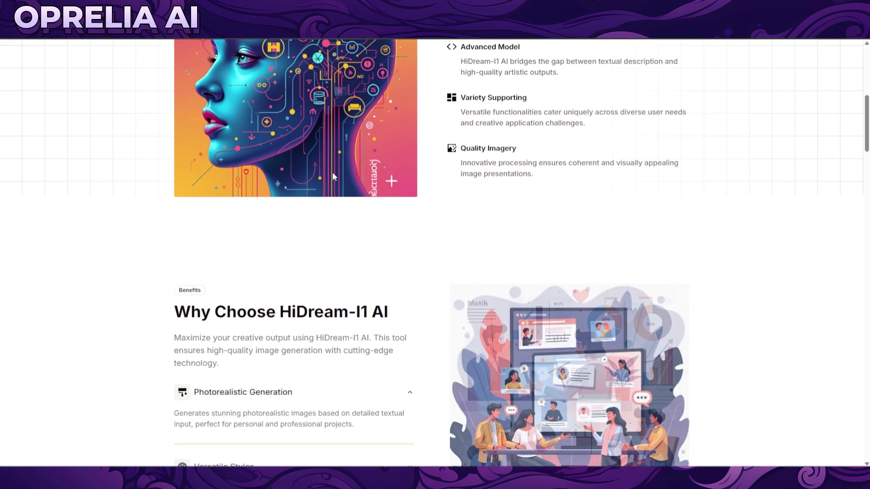
pyautogui.scroll(-16, 333, 172)
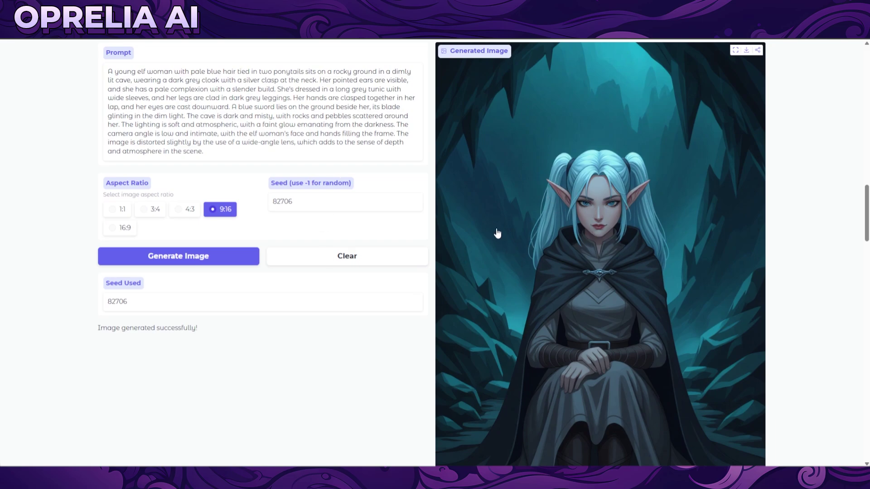
pyautogui.scroll(-3, 570, 183)
pyautogui.scroll(3, 570, 184)
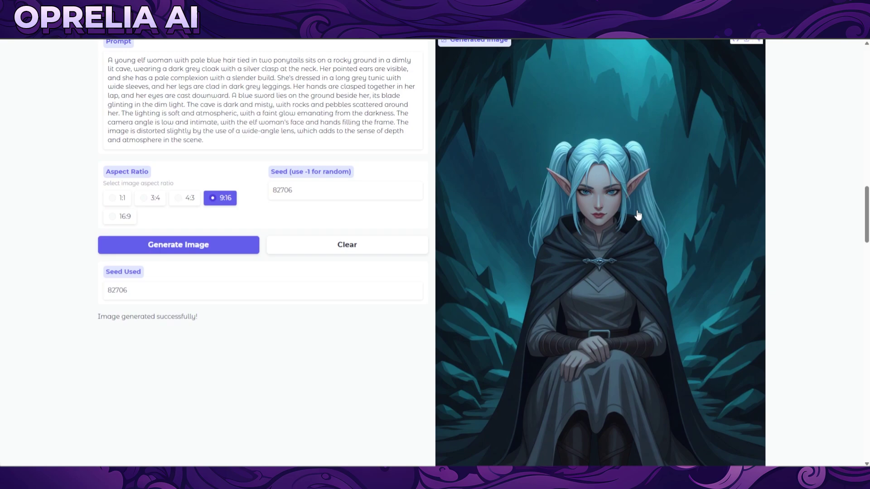
pyautogui.rightClick(592, 220)
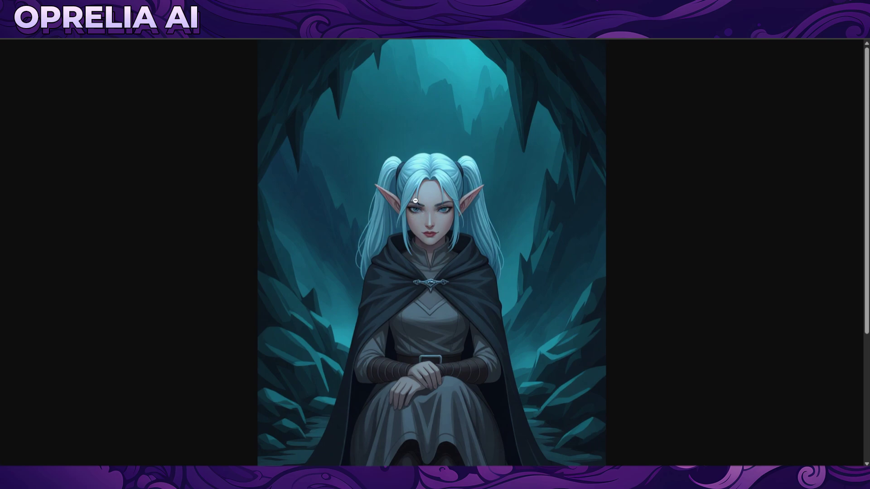
pyautogui.scroll(-1, 414, 199)
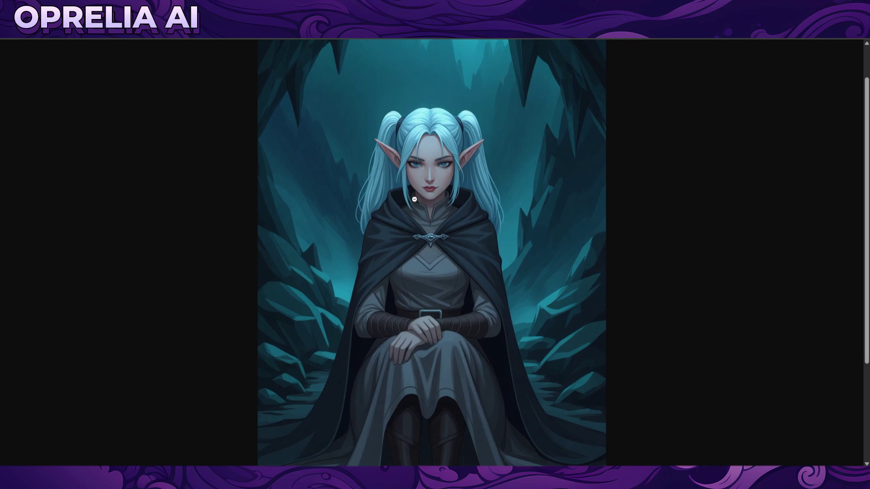
pyautogui.scroll(1, 414, 199)
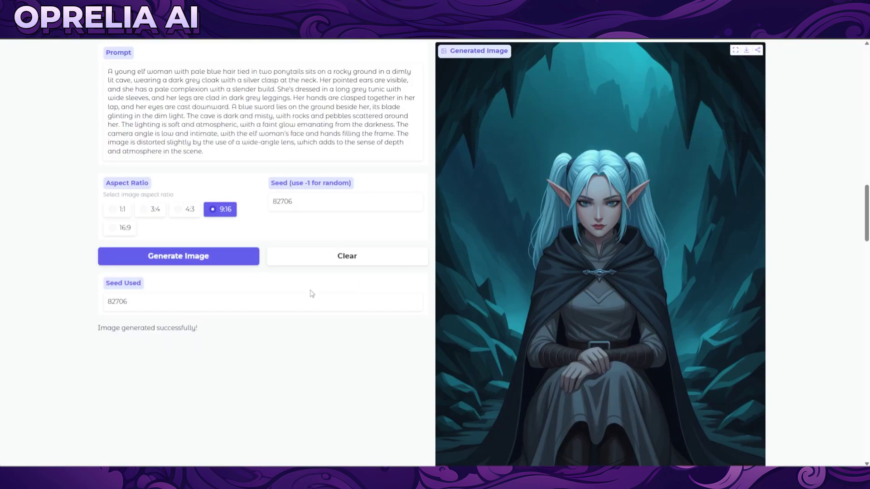
pyautogui.scroll(3, 313, 296)
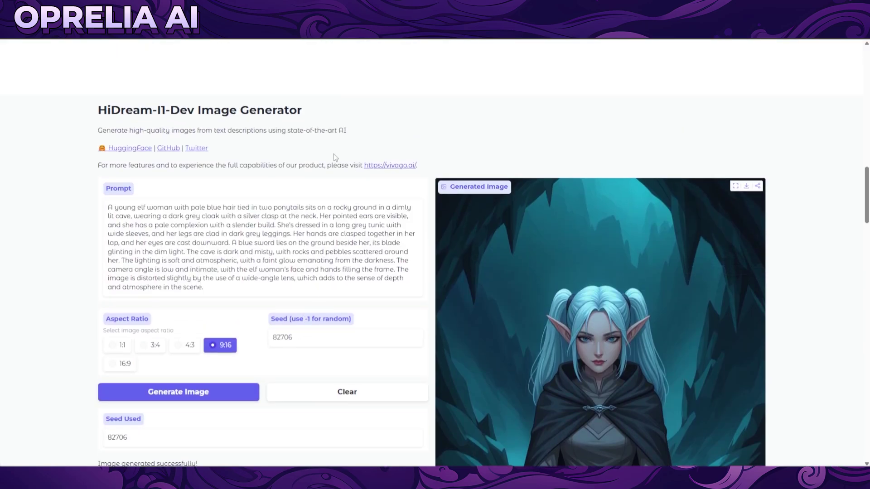
pyautogui.scroll(3, 334, 157)
pyautogui.moveTo(157, 245); pyautogui.dragTo(195, 244)
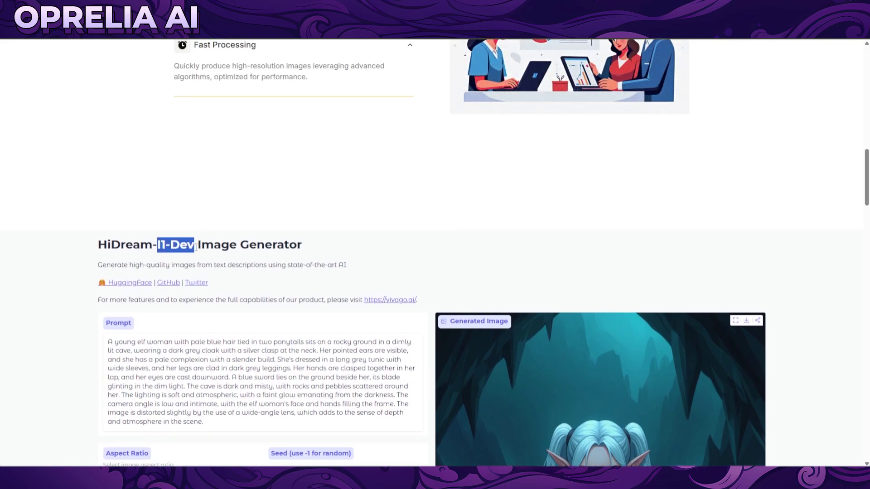
pyautogui.click(236, 246)
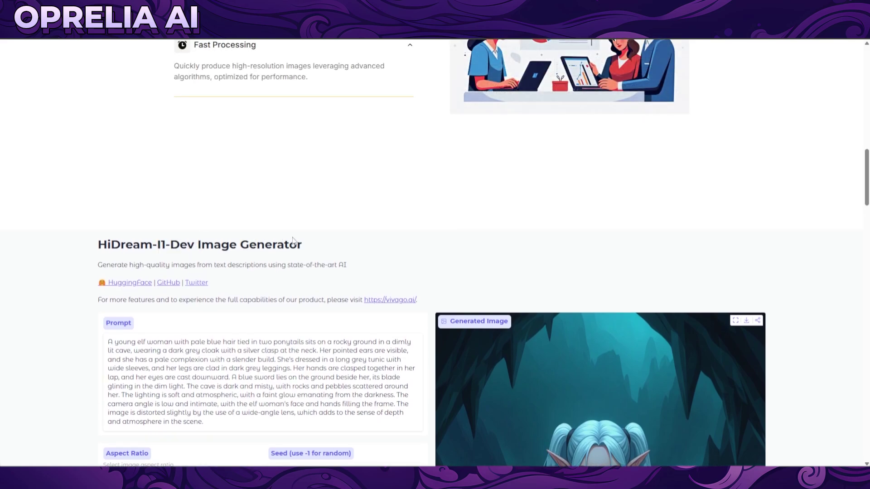
pyautogui.scroll(-4, 294, 242)
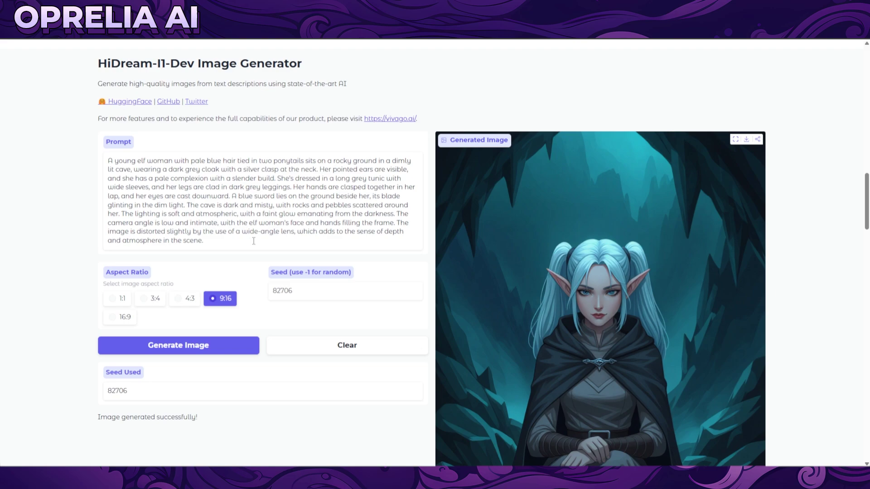
pyautogui.scroll(-3, 256, 275)
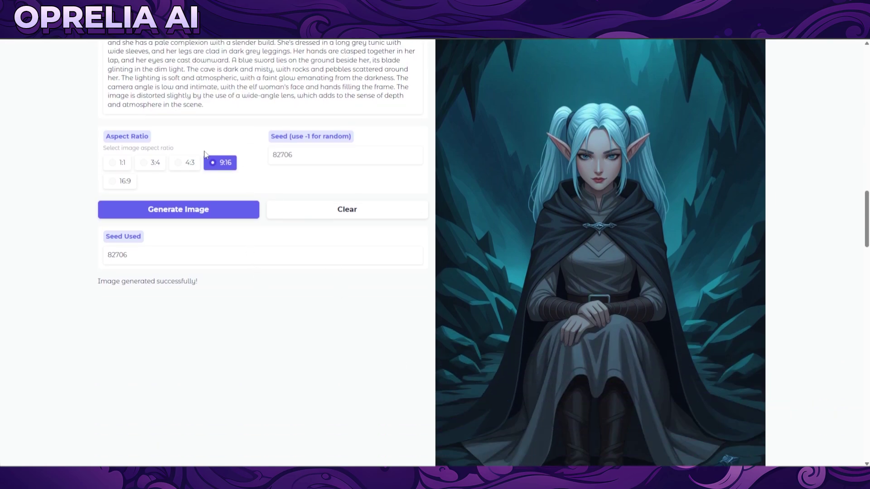
# Step: Replace the elf prompt with new text beginning 'Gymn' and generate a new image
pyautogui.scroll(2, 246, 194)
pyautogui.hotkey('ctrl', 'a')
pyautogui.write('Gymn')
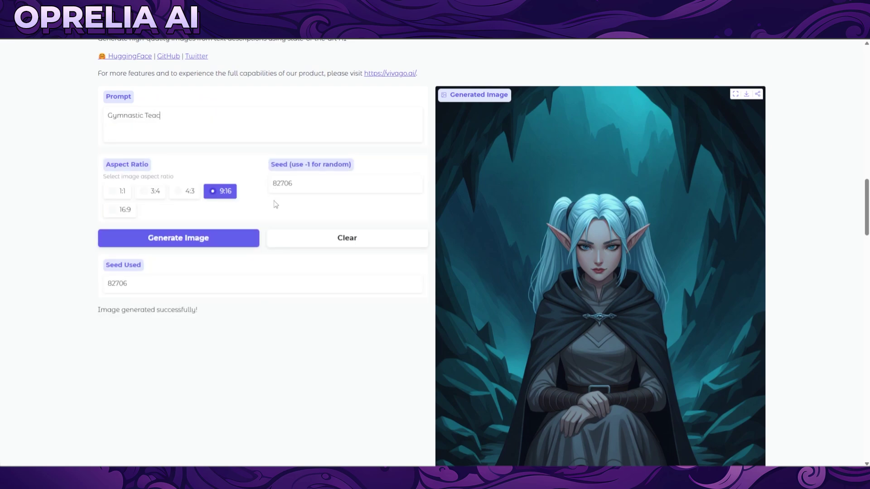
pyautogui.click(203, 236)
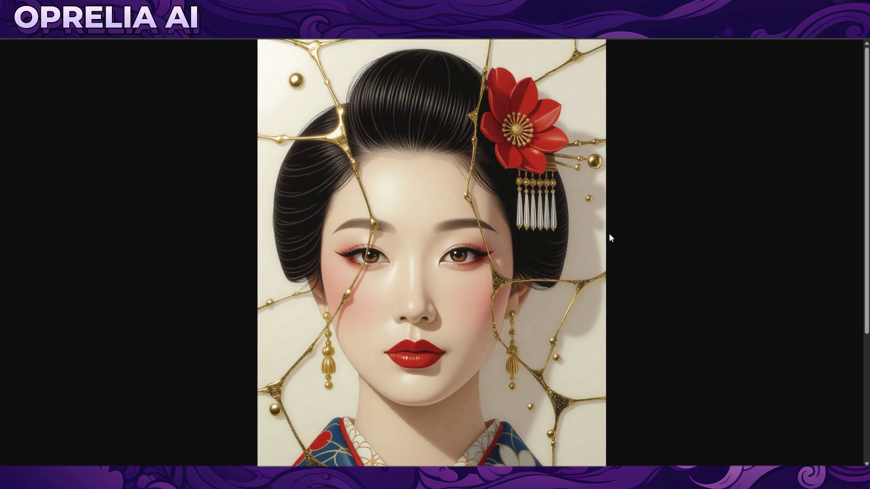
# Step: Scroll through the full-size geisha portrait with golden kintsugi cracks
pyautogui.scroll(-1, 474, 199)
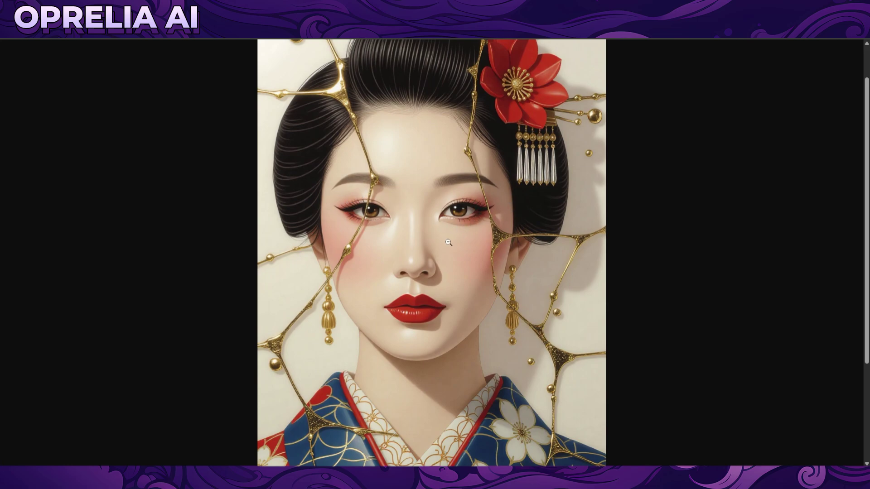
pyautogui.scroll(-3, 368, 281)
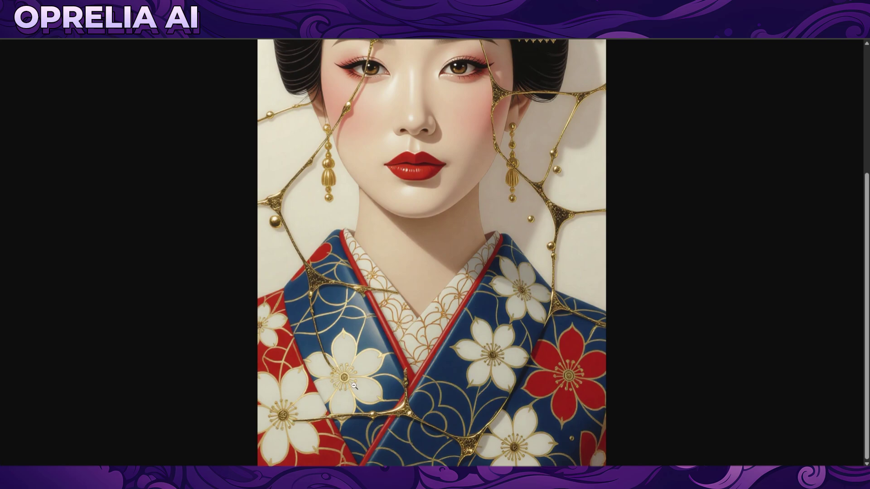
pyautogui.scroll(4, 524, 317)
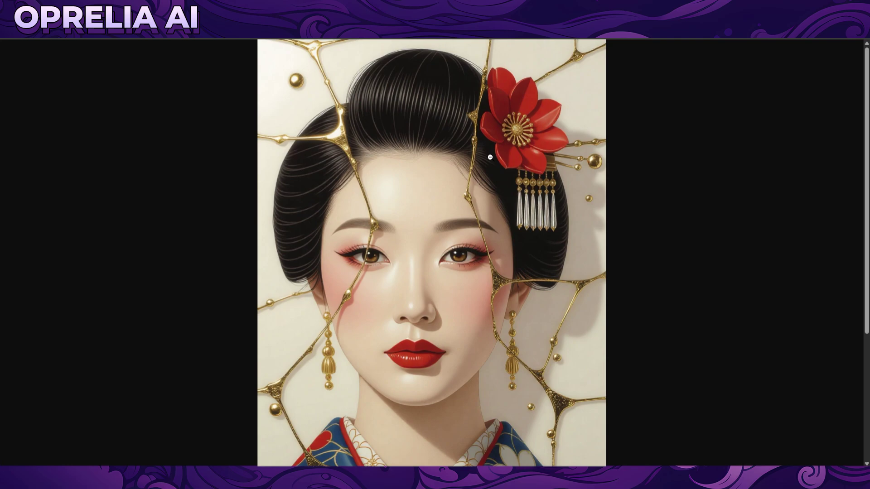
pyautogui.scroll(-4, 490, 157)
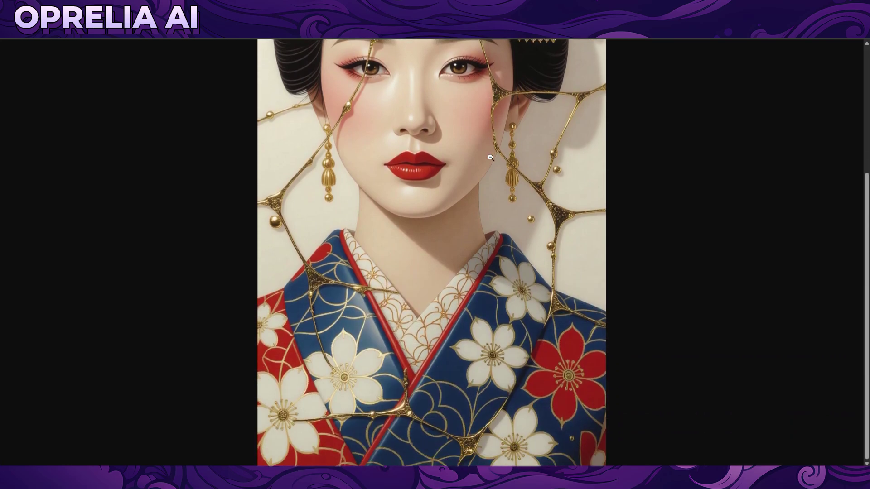
pyautogui.scroll(4, 490, 157)
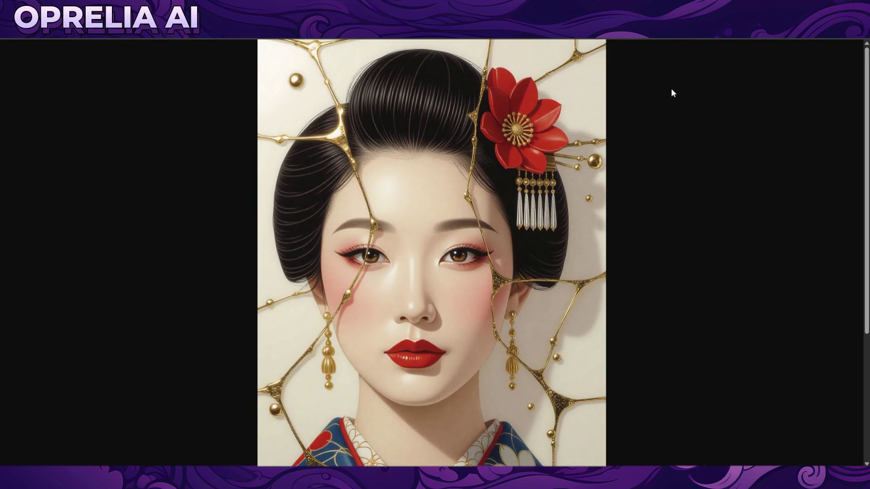
# Step: Close the full-size viewer and scroll back up to the HiDream-I1-Dev generator title
pyautogui.click(688, 41)
pyautogui.scroll(3, 448, 263)
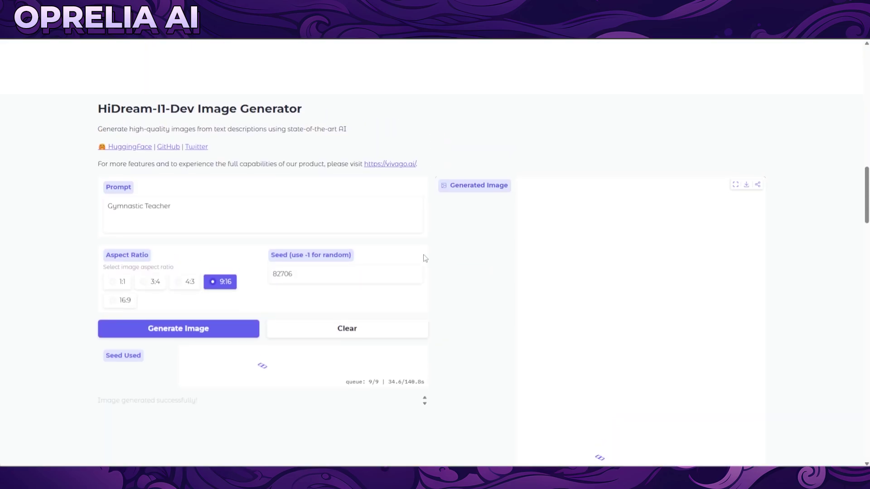
pyautogui.scroll(3, 425, 258)
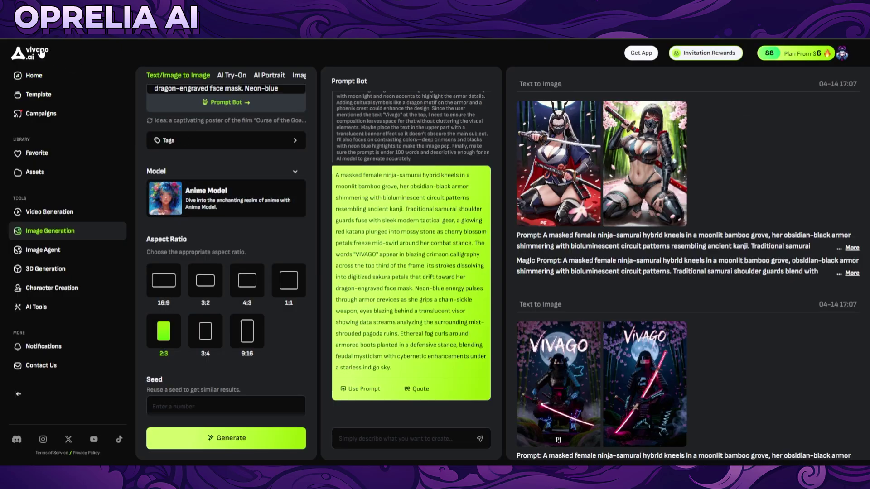
# Step: From the Vivago home page, check Invitation Rewards (no friends invited, 0 points) and close it
pyautogui.click(41, 50)
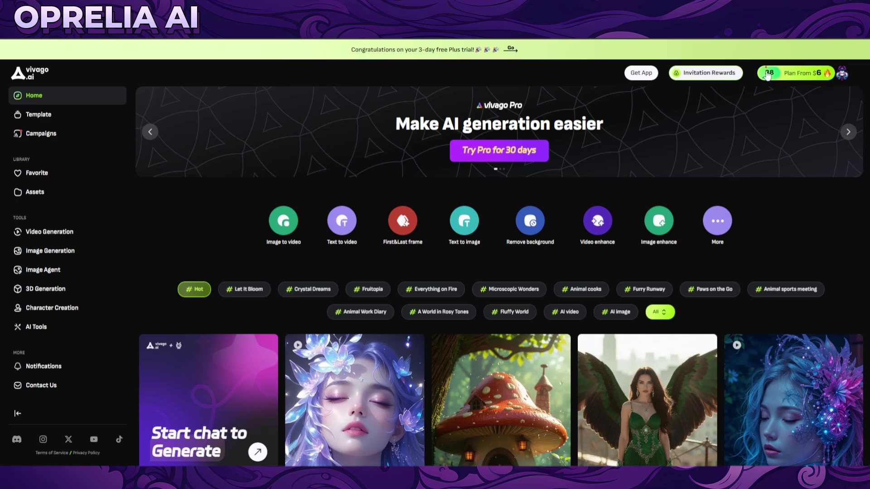
pyautogui.click(723, 73)
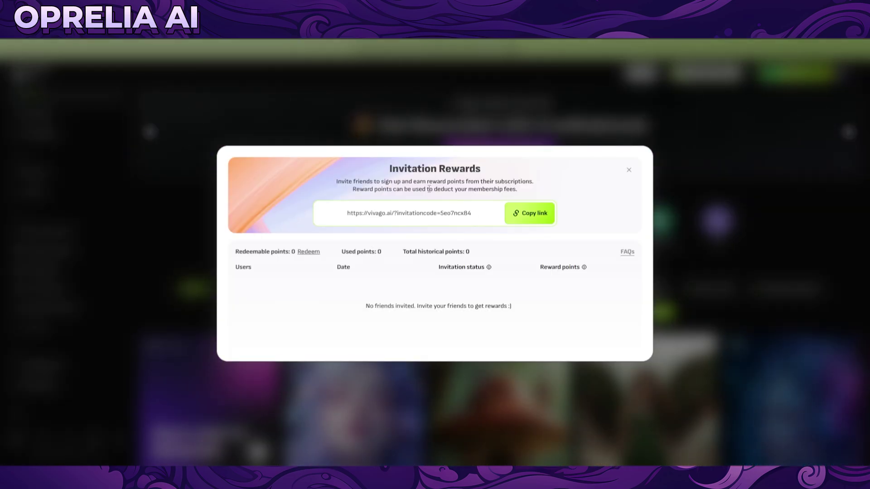
pyautogui.click(629, 171)
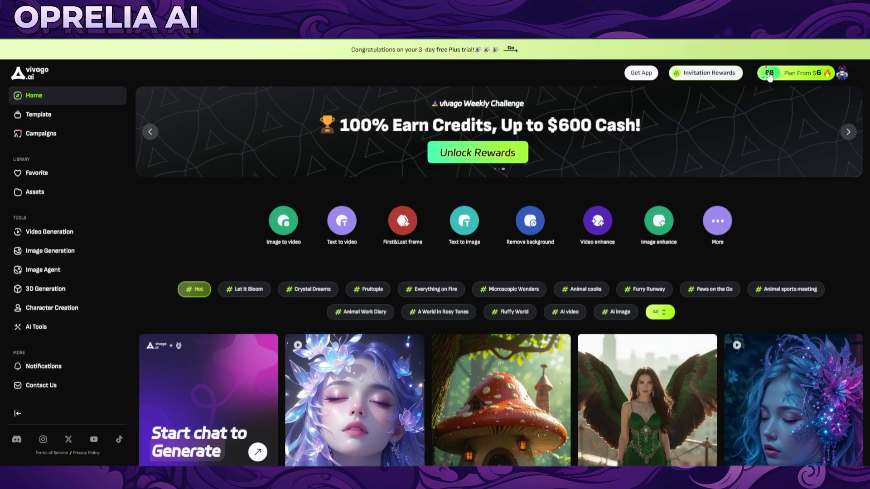
pyautogui.click(769, 73)
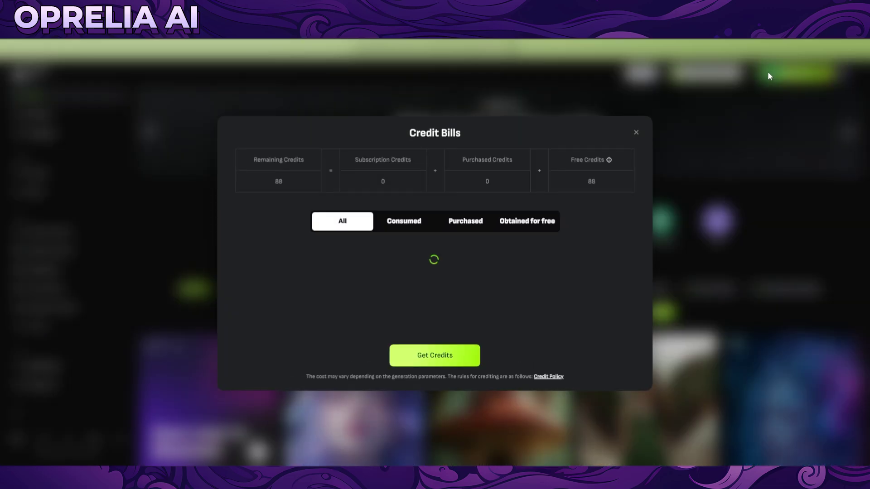
pyautogui.scroll(-5, 426, 249)
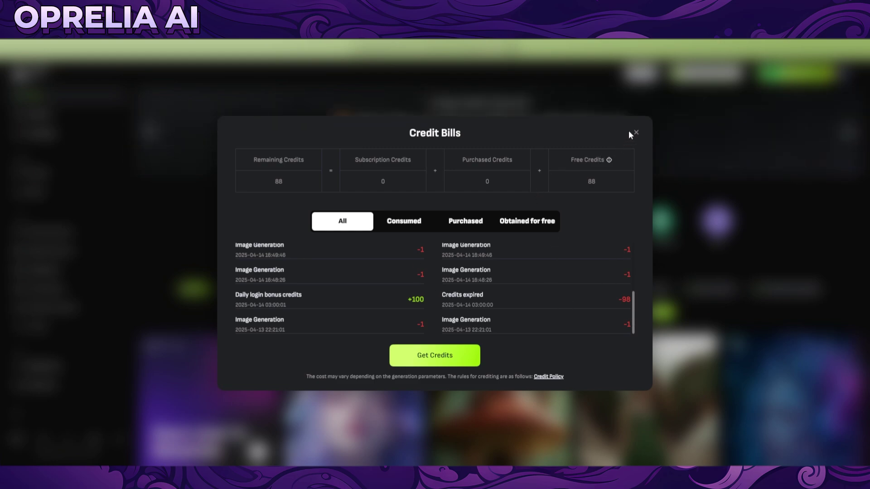
pyautogui.moveTo(610, 159)
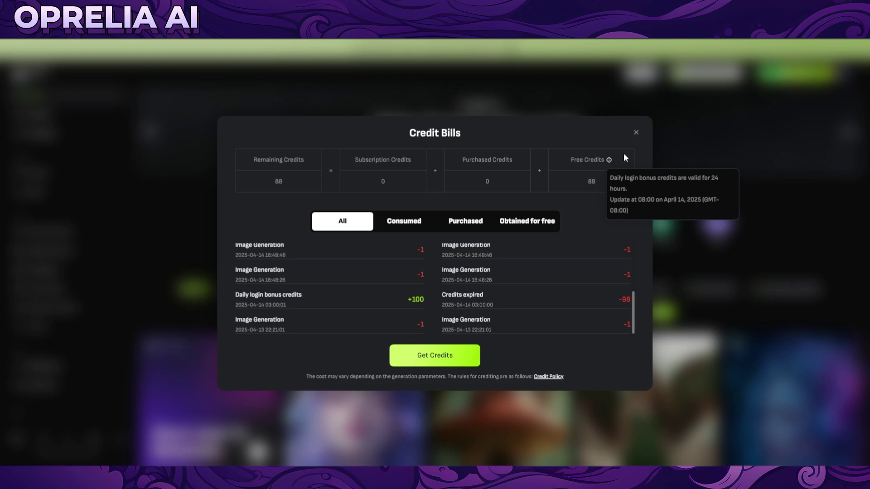
pyautogui.click(636, 132)
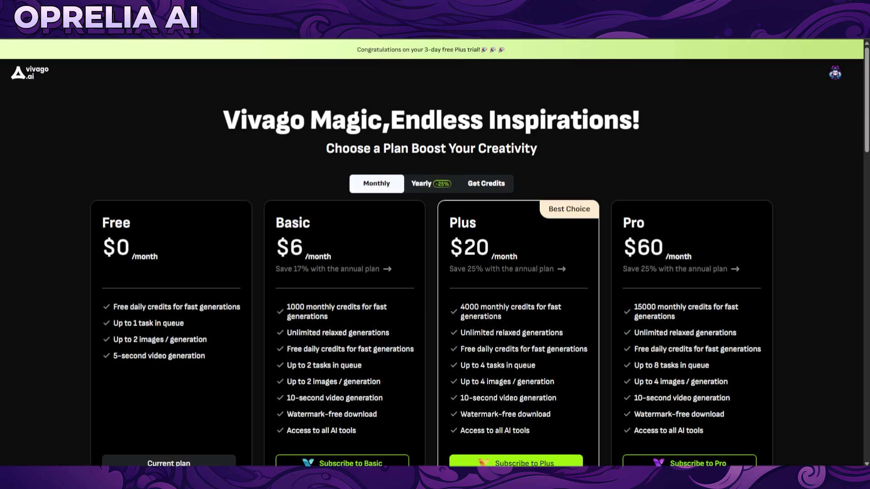
# Step: Compare Monthly and Yearly plan prices, highlighting the Basic plan's $6 monthly price
pyautogui.scroll(-1, 419, 197)
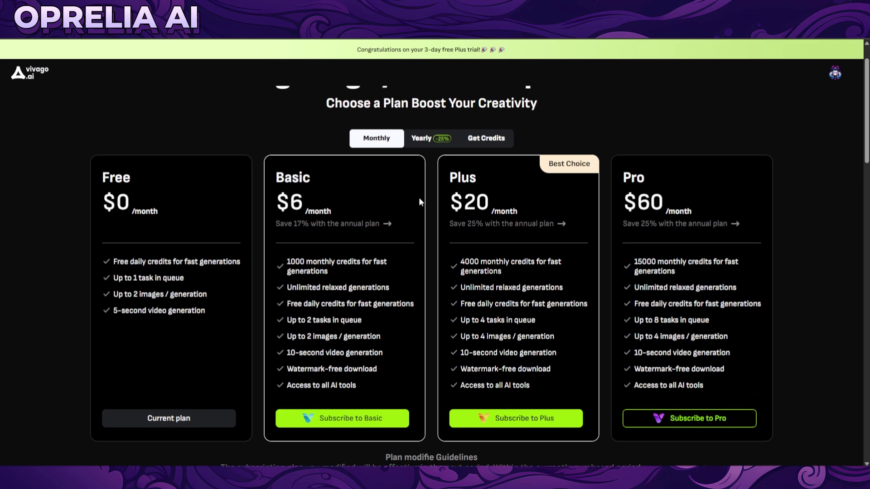
pyautogui.scroll(1, 418, 197)
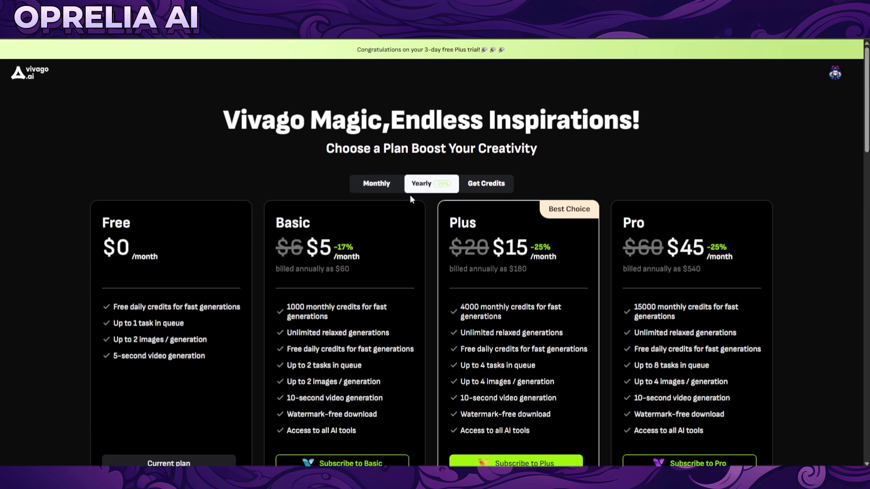
pyautogui.click(376, 184)
pyautogui.moveTo(275, 247); pyautogui.dragTo(307, 254)
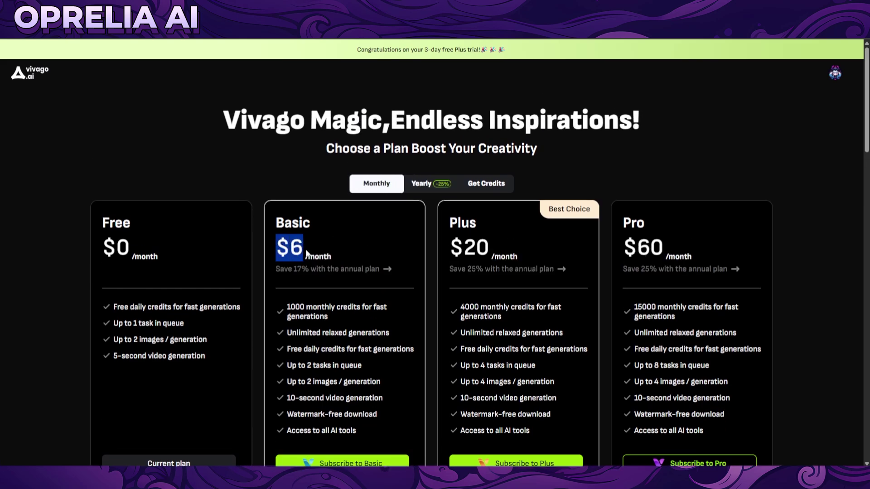
pyautogui.click(421, 184)
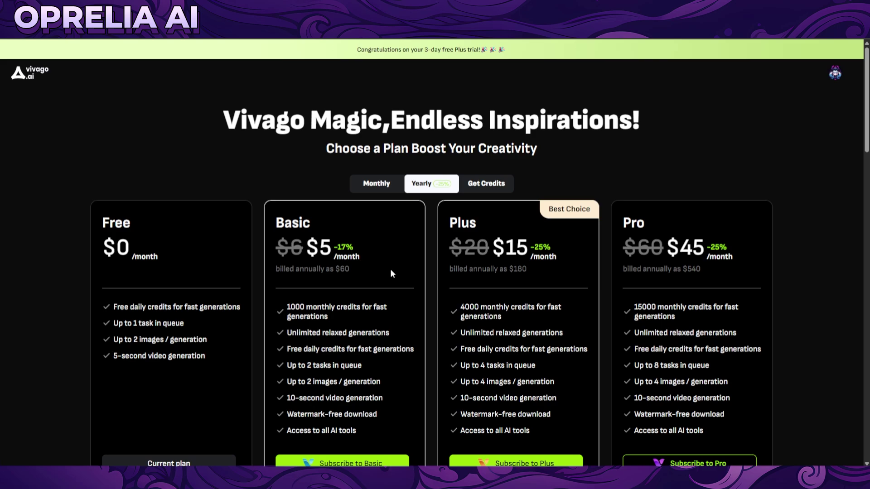
pyautogui.click(376, 183)
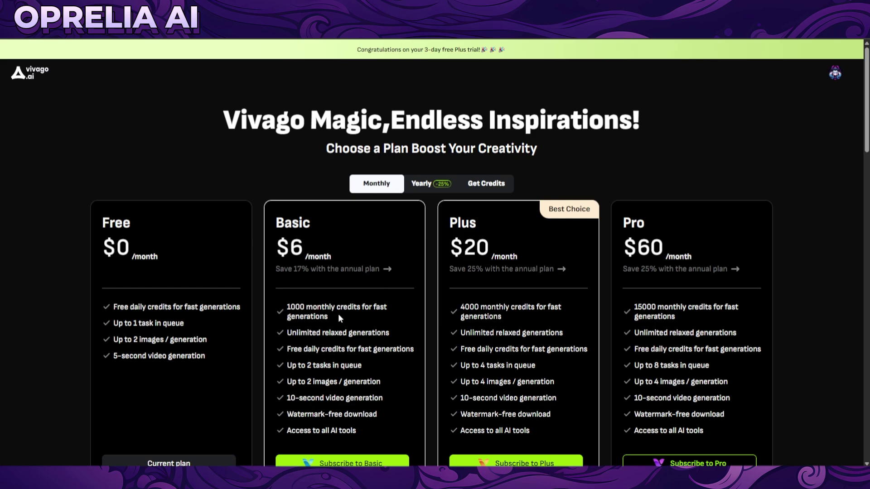
# Step: Highlight the Basic plan's 'Unlimited relaxed generations' line, then deselect it
pyautogui.scroll(-1, 341, 319)
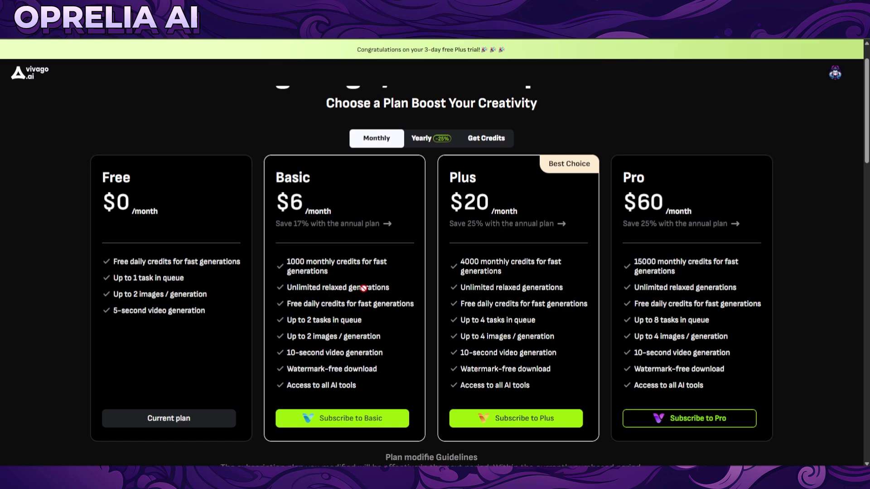
pyautogui.moveTo(394, 291); pyautogui.dragTo(283, 292)
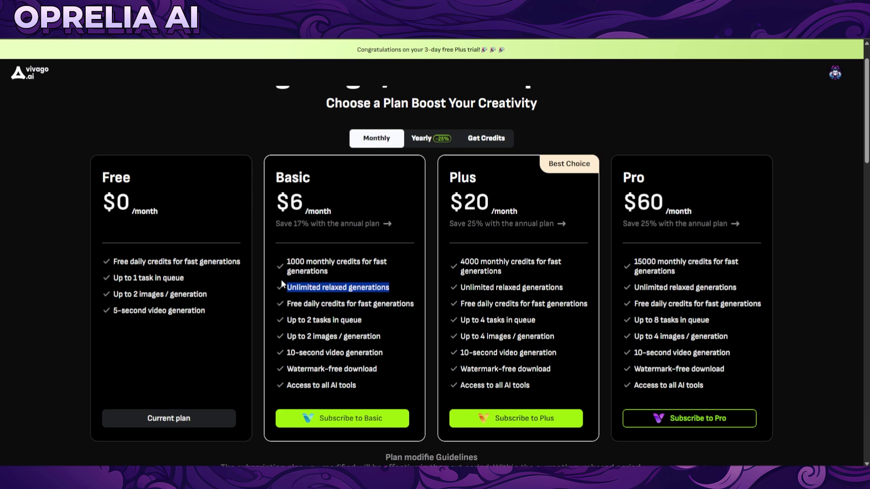
pyautogui.click(436, 303)
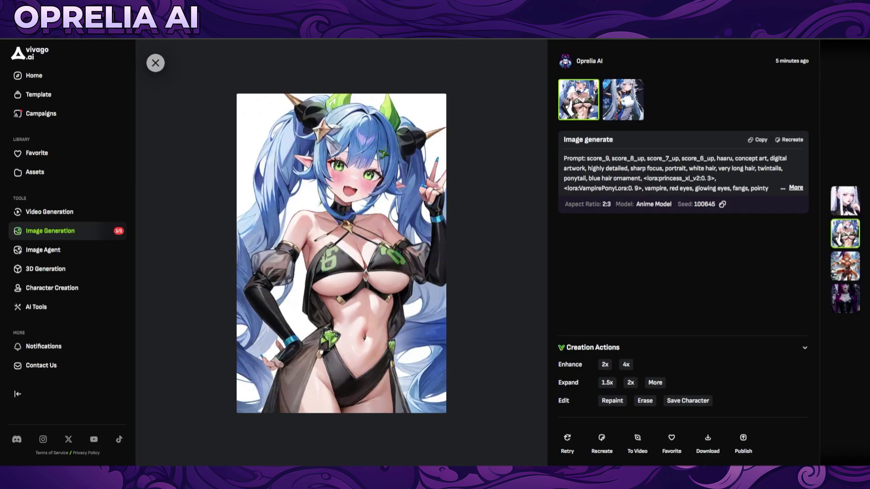
# Step: Visit Video Generation and Character Creation, then return to Image Generation with the ninja-samurai results
pyautogui.click(106, 213)
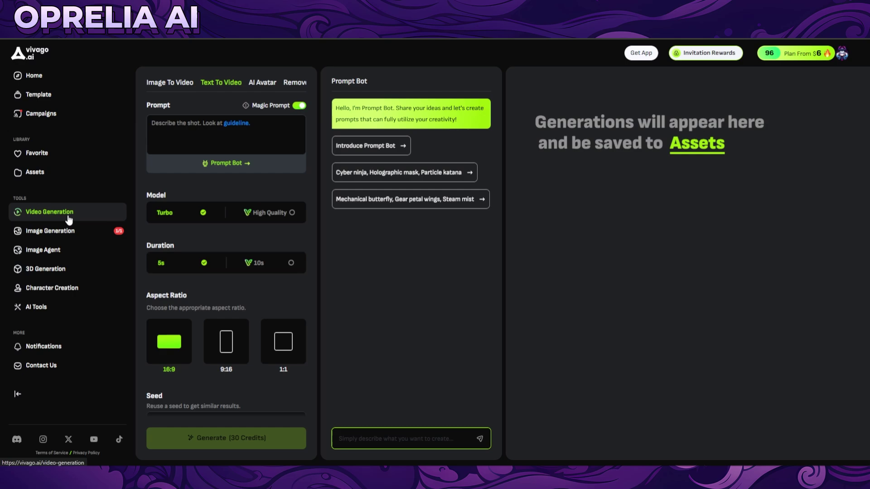
pyautogui.click(80, 292)
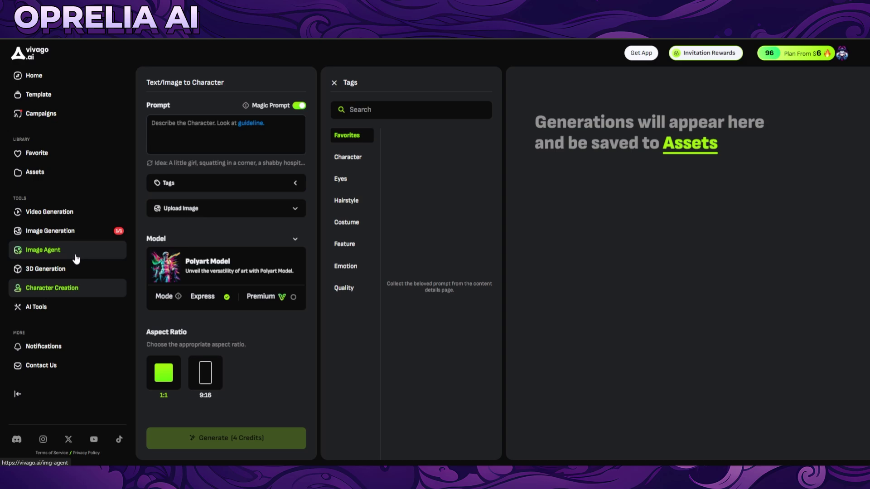
pyautogui.click(79, 239)
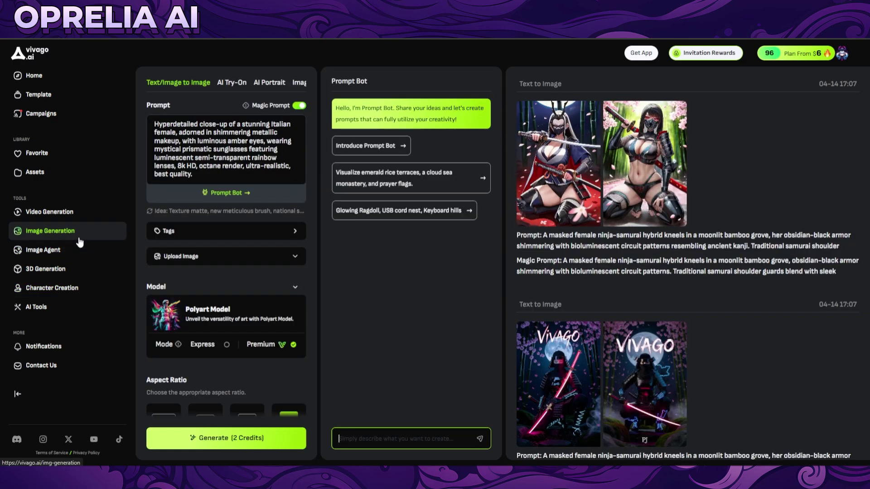
pyautogui.click(554, 137)
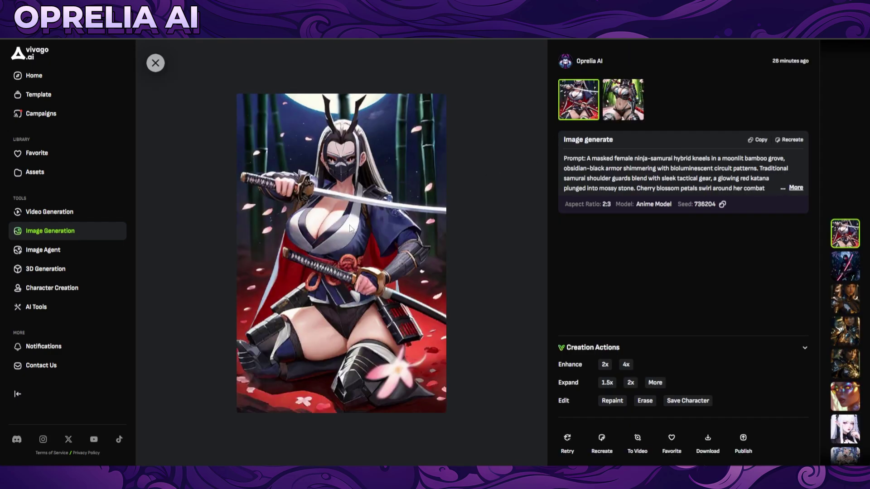
pyautogui.click(617, 111)
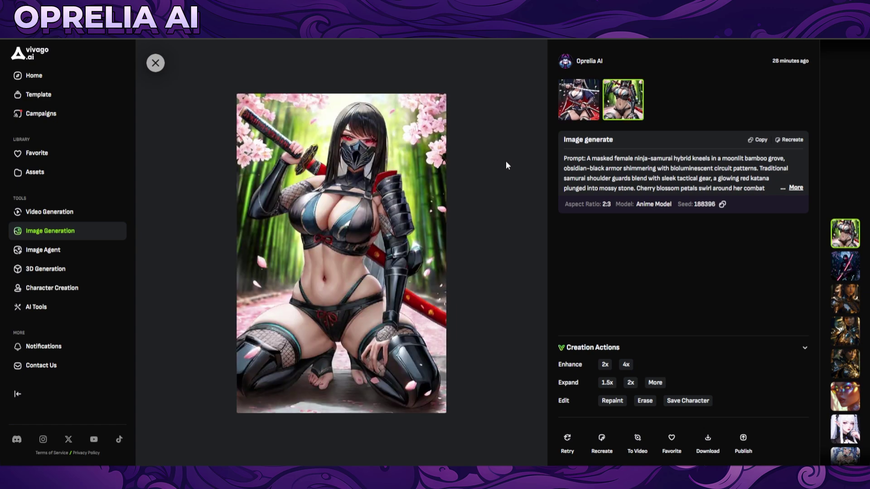
pyautogui.click(155, 63)
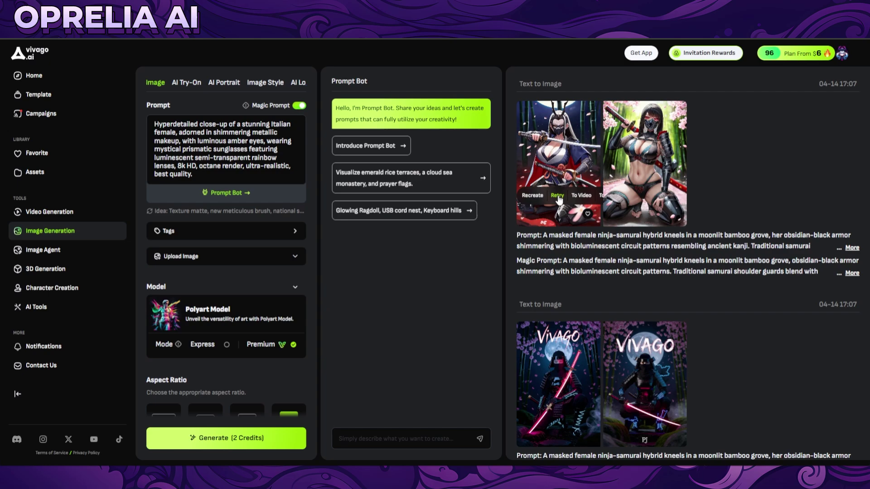
pyautogui.scroll(-2, 559, 199)
pyautogui.click(561, 269)
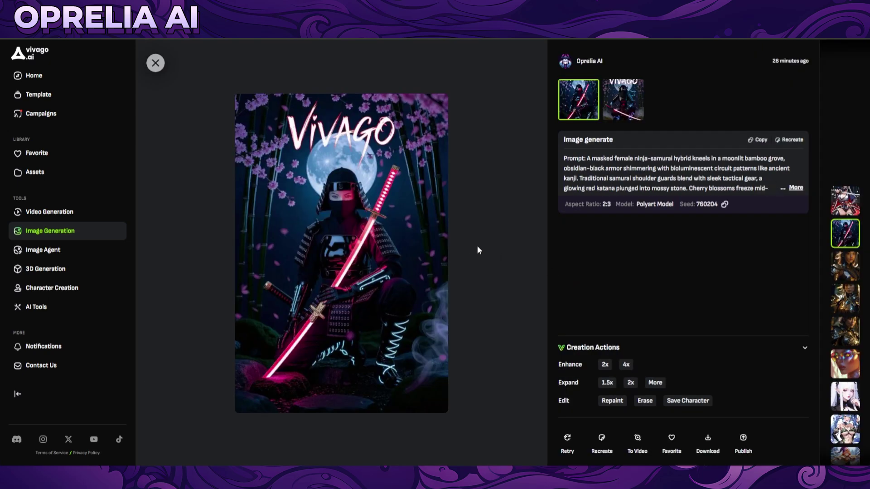
pyautogui.click(625, 99)
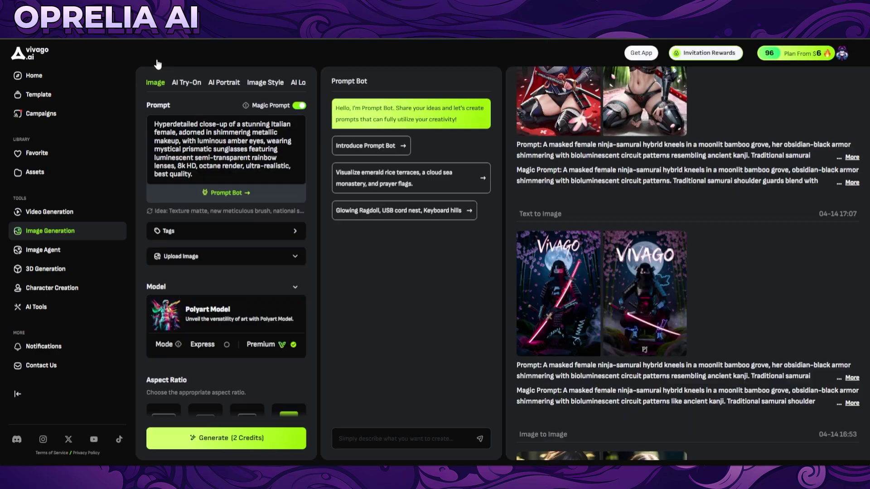
pyautogui.click(155, 63)
# Step: List the available models, then compare both variants of the armored warrior queen image
pyautogui.click(280, 316)
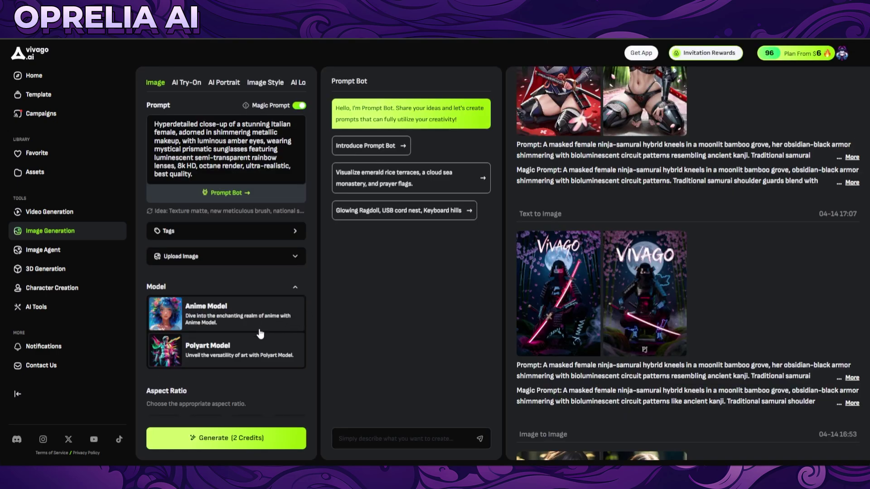
pyautogui.scroll(-7, 739, 319)
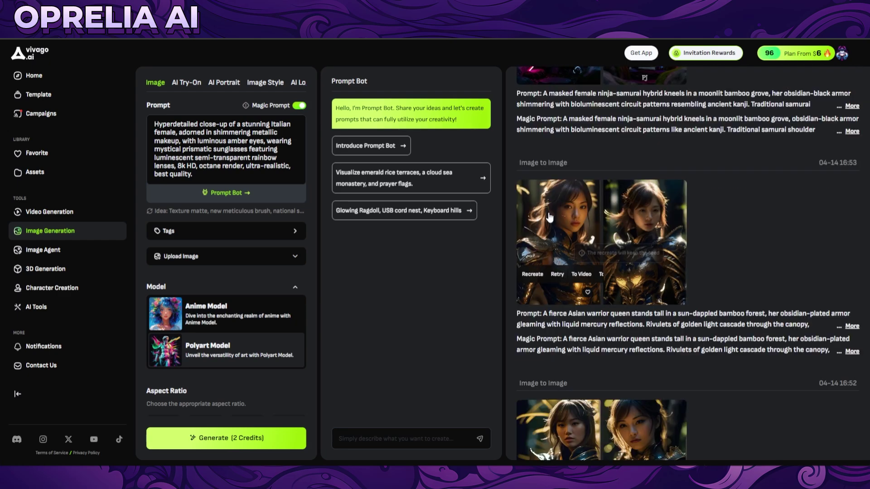
pyautogui.click(548, 212)
pyautogui.moveTo(573, 211)
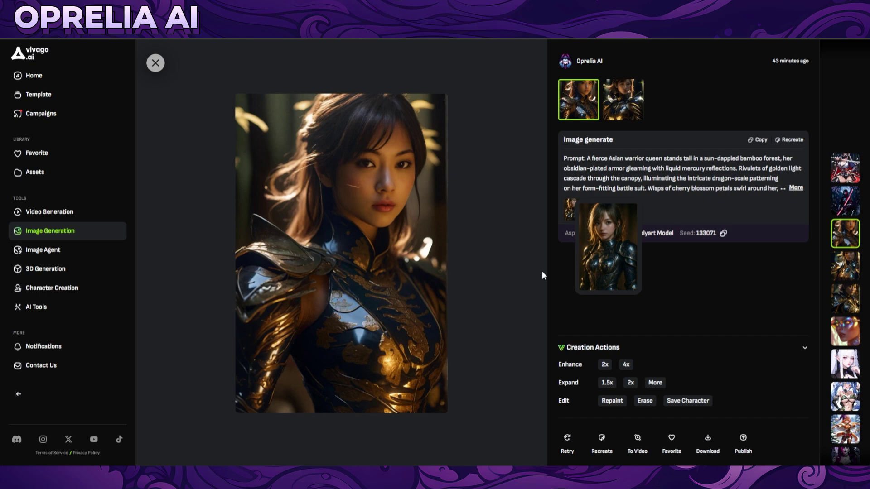
pyautogui.click(611, 117)
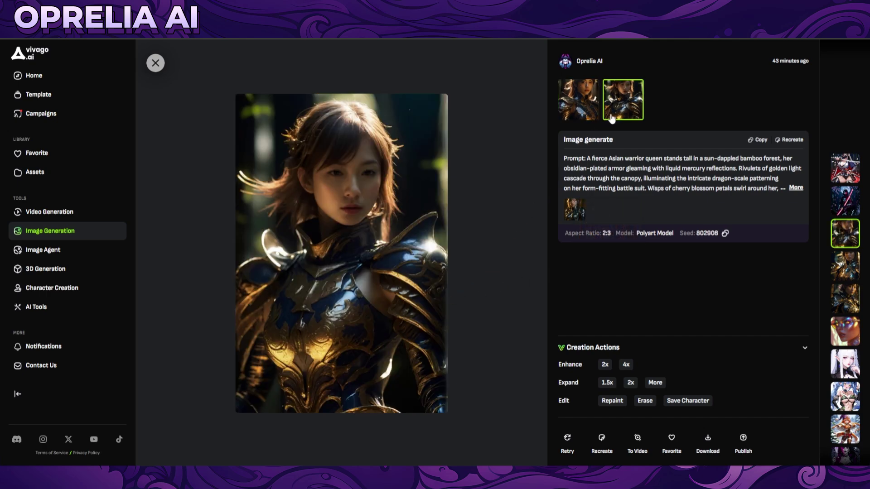
pyautogui.click(592, 117)
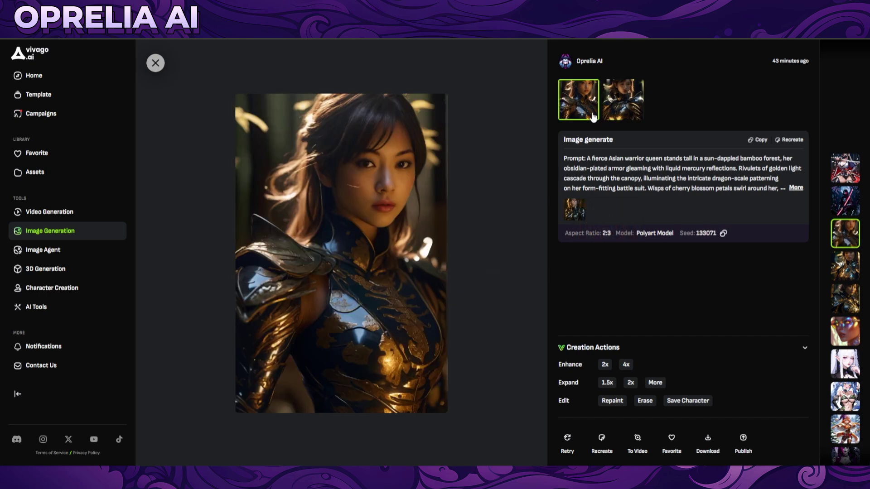
pyautogui.click(156, 63)
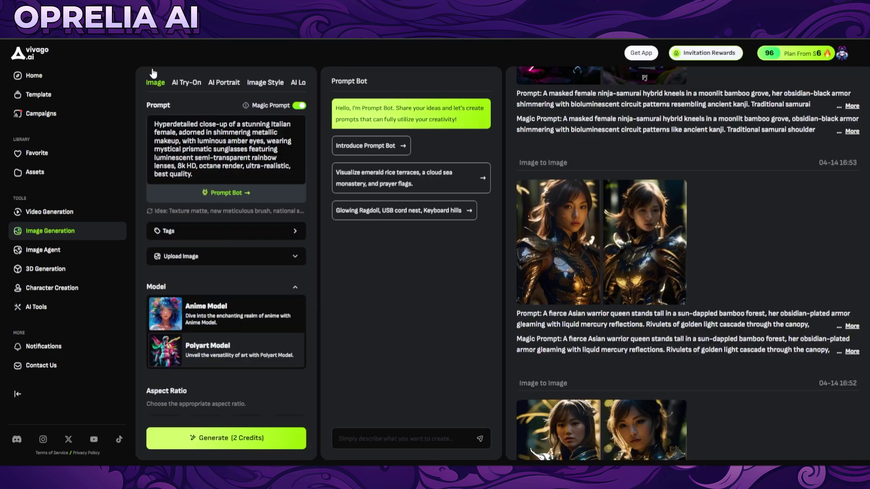
# Step: Enlarge two more warrior queen results and view each one's second variant
pyautogui.scroll(-4, 589, 295)
pyautogui.click(570, 314)
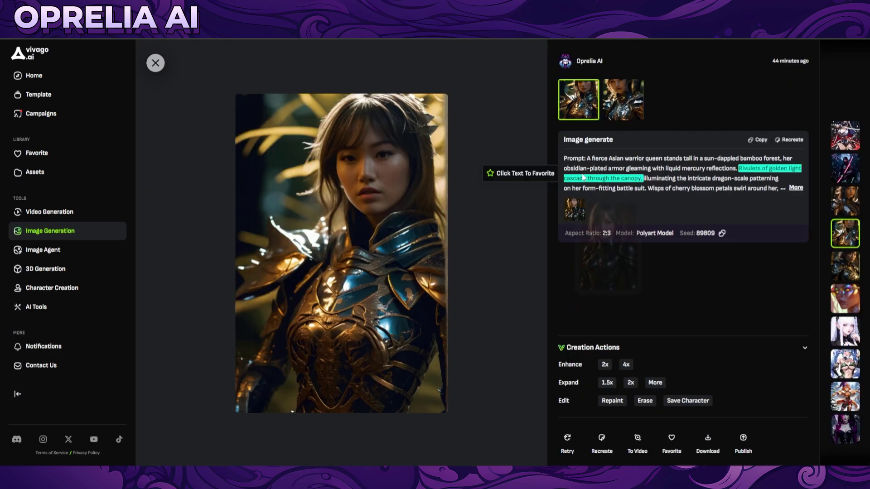
pyautogui.click(610, 116)
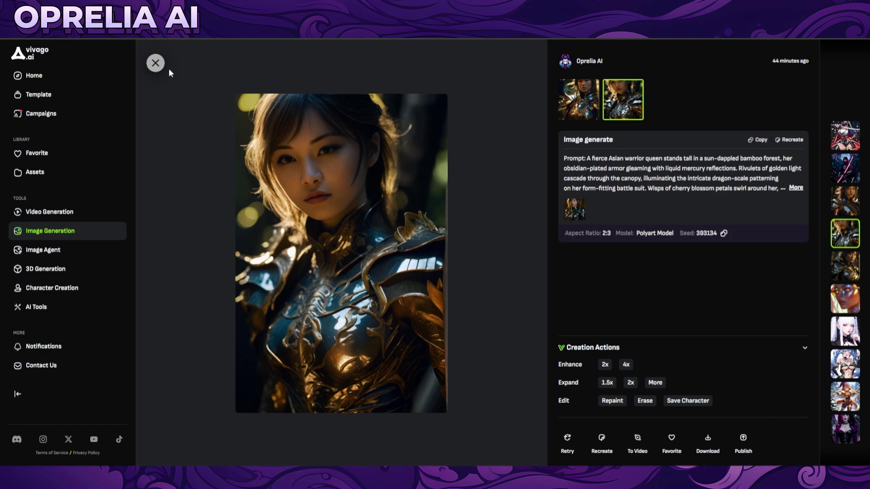
pyautogui.click(155, 63)
pyautogui.scroll(-3, 610, 297)
pyautogui.click(610, 296)
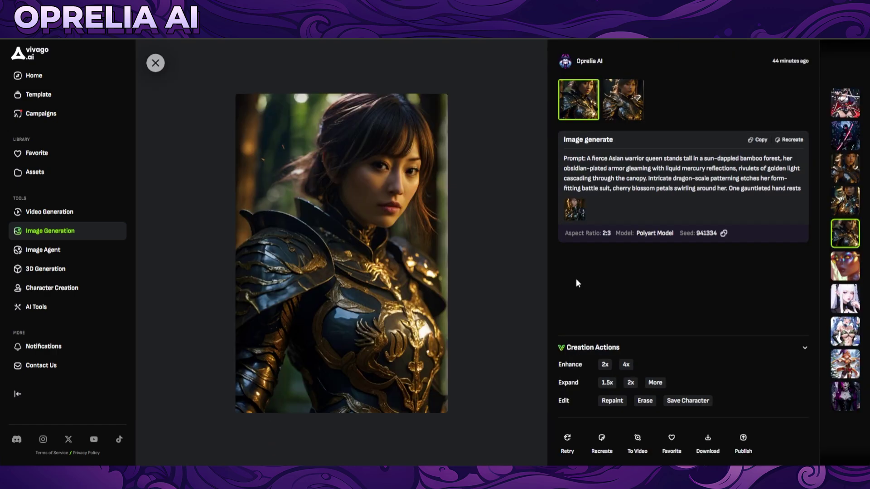
pyautogui.click(618, 106)
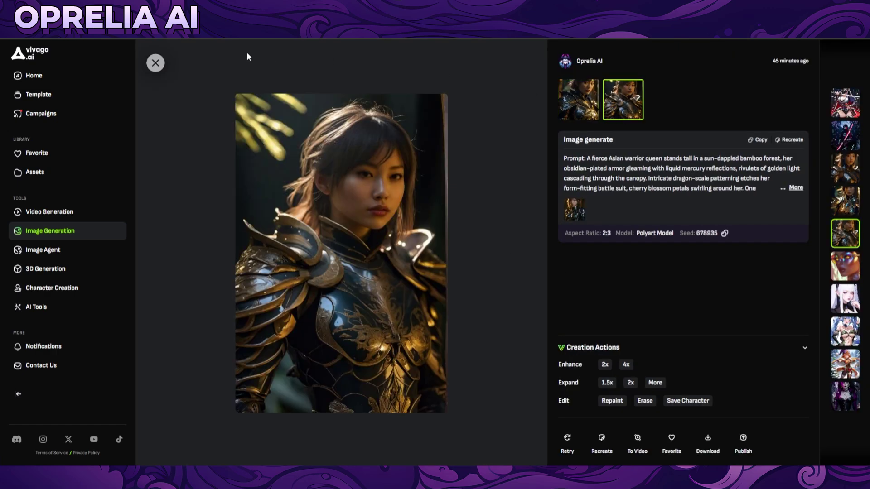
pyautogui.click(156, 62)
pyautogui.scroll(-6, 226, 371)
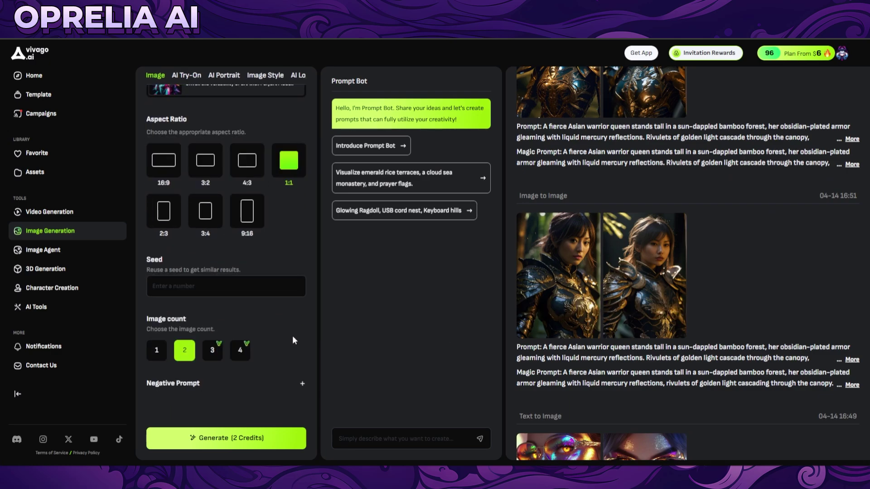
# Step: Select Express mode for Polyart, dismissing the upgrade offer Premium triggers, keeping the 2-credit cost
pyautogui.scroll(6, 273, 367)
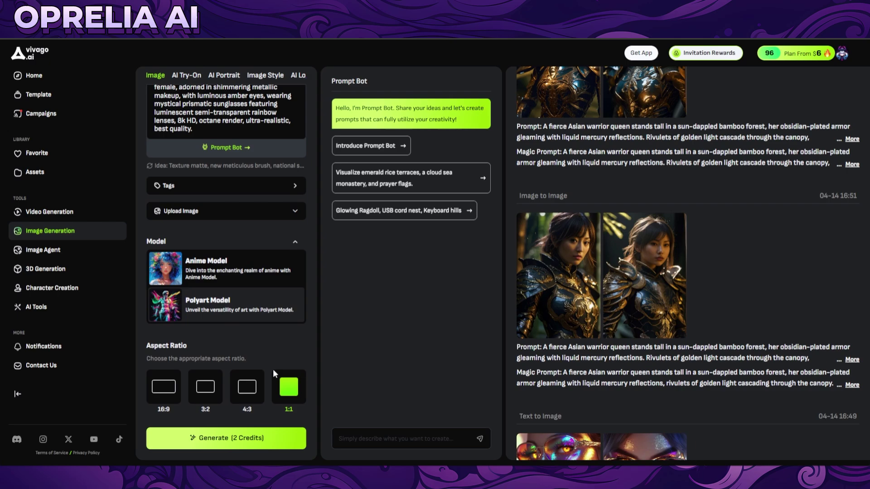
pyautogui.scroll(-6, 272, 369)
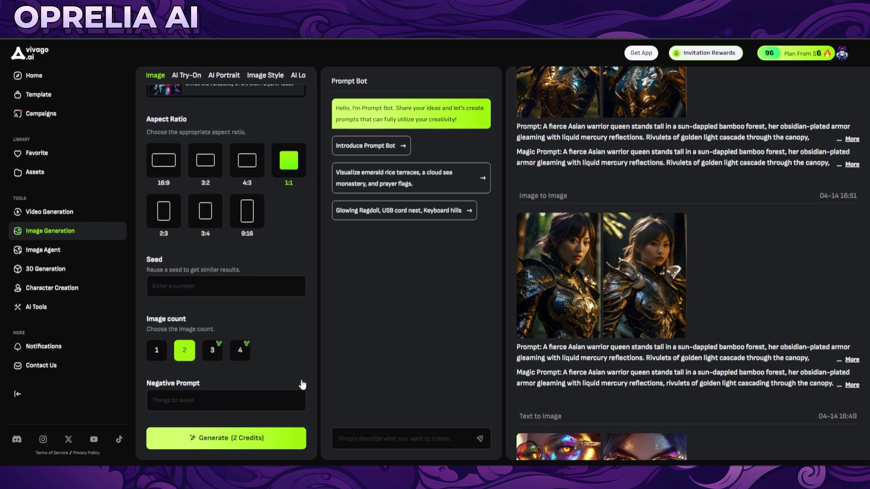
pyautogui.scroll(6, 260, 355)
pyautogui.scroll(-6, 270, 328)
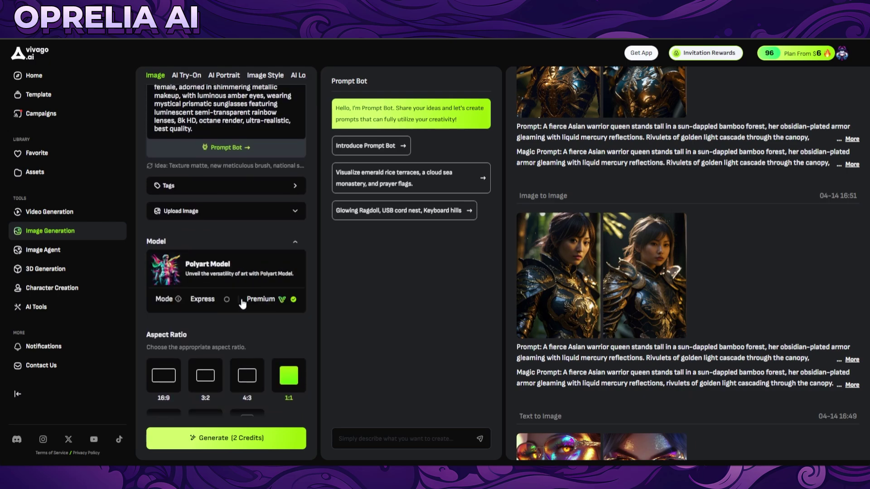
pyautogui.scroll(4, 274, 335)
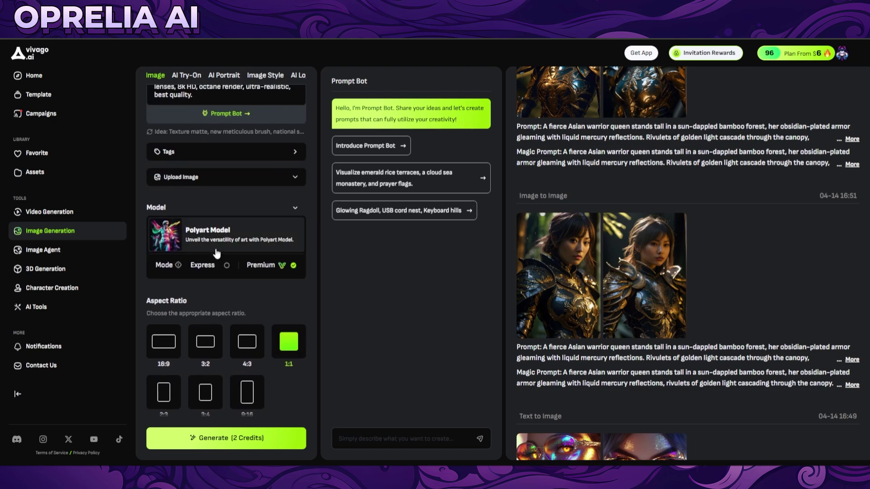
pyautogui.click(225, 265)
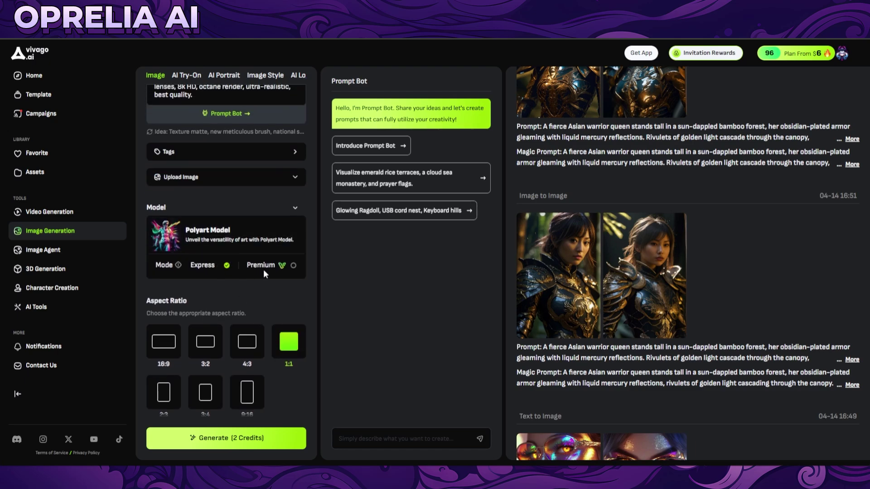
pyautogui.click(291, 269)
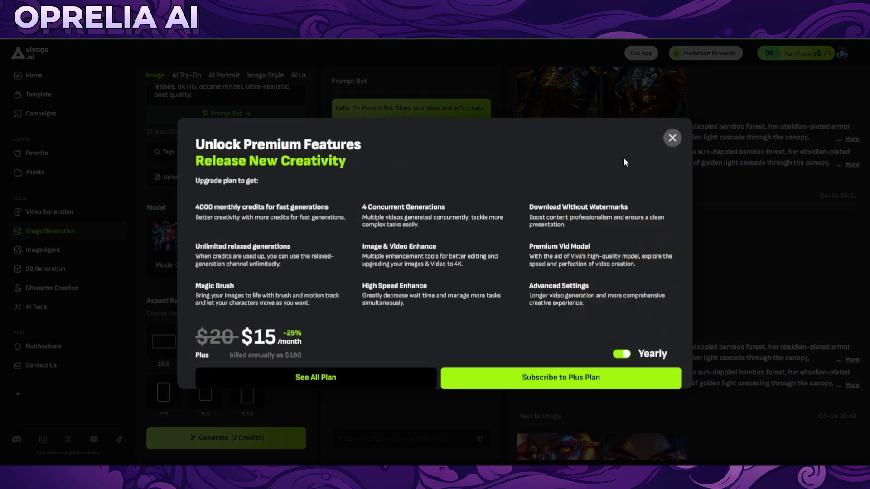
pyautogui.click(669, 143)
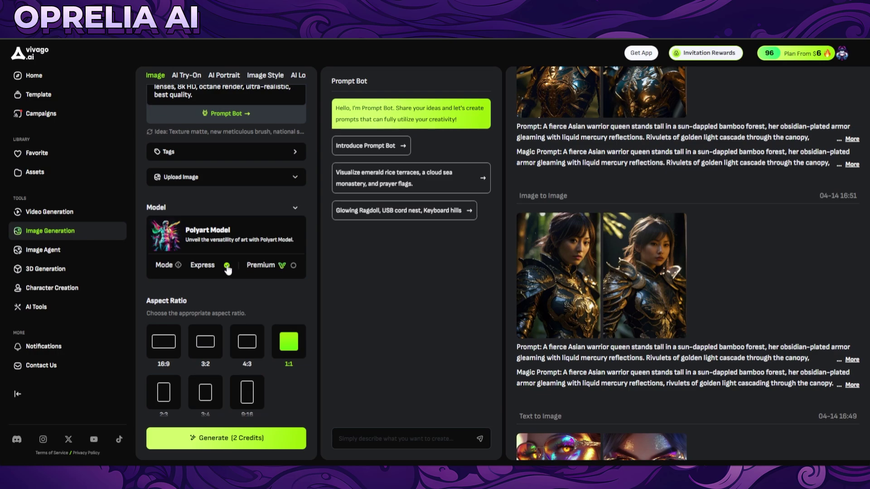
pyautogui.moveTo(155, 265)
pyautogui.scroll(-4, 657, 290)
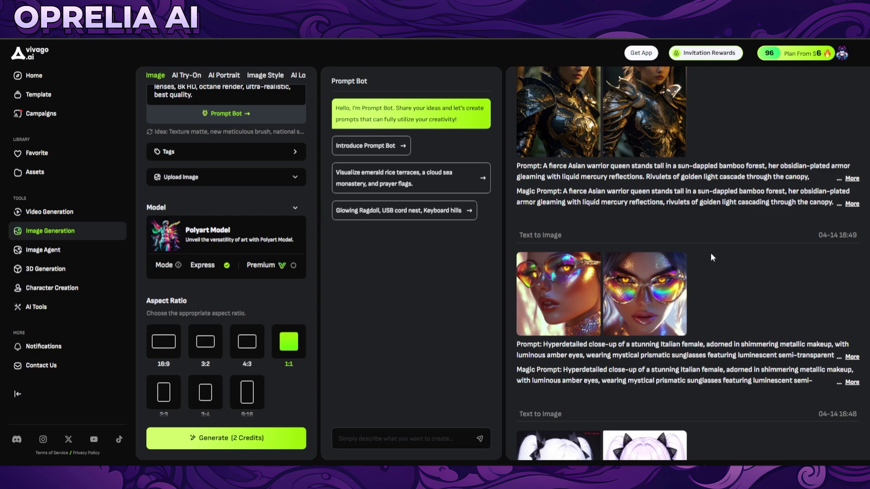
# Step: Enlarge the rainbow-glasses result, view its second variant, and close the viewer
pyautogui.click(538, 277)
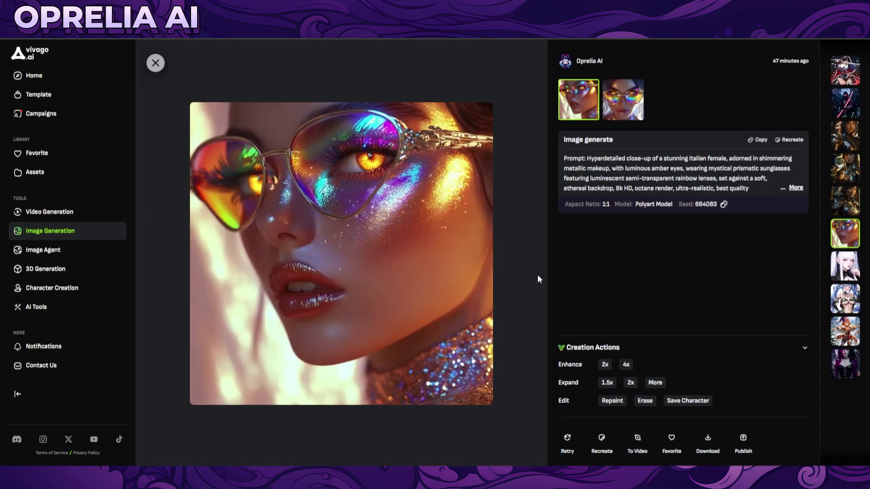
pyautogui.click(624, 105)
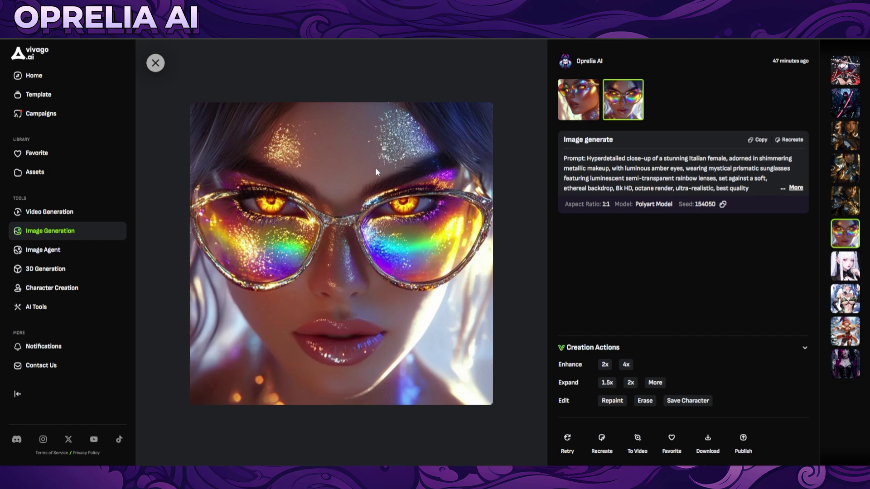
pyautogui.click(156, 63)
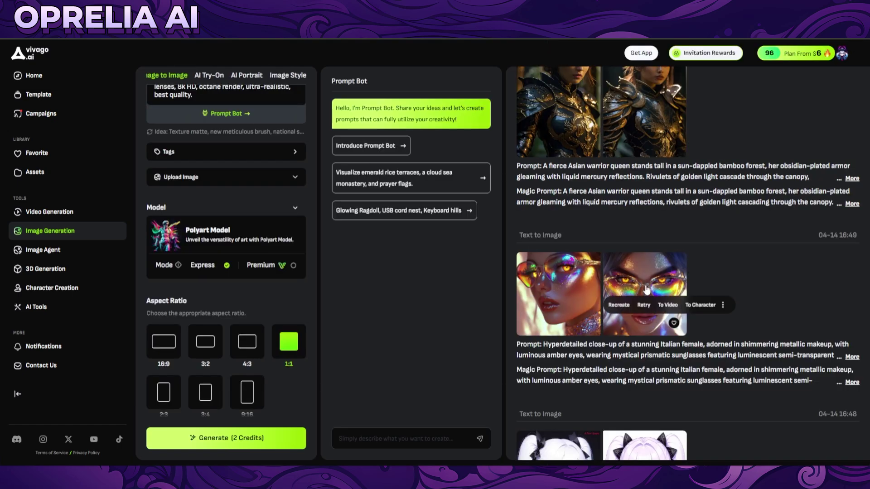
# Step: Enlarge the white-haired vampire image and compare its two variants, then close the viewer
pyautogui.scroll(-5, 566, 264)
pyautogui.click(566, 264)
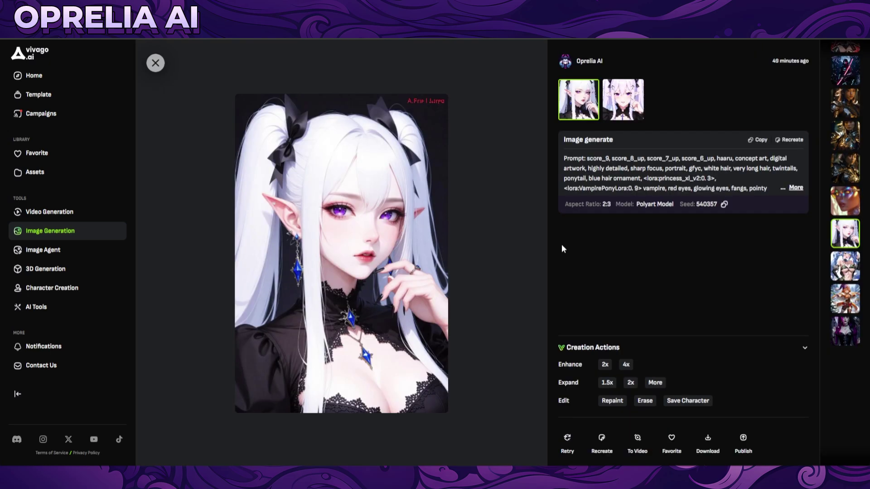
pyautogui.click(623, 100)
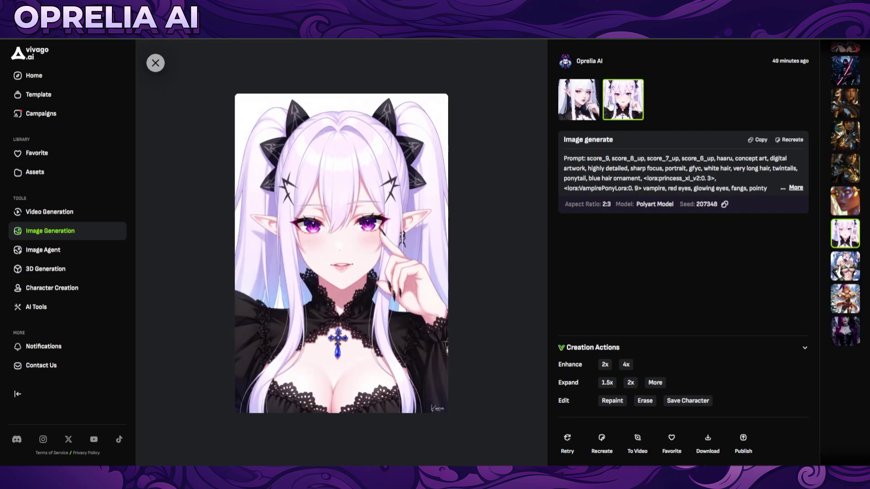
pyautogui.click(578, 100)
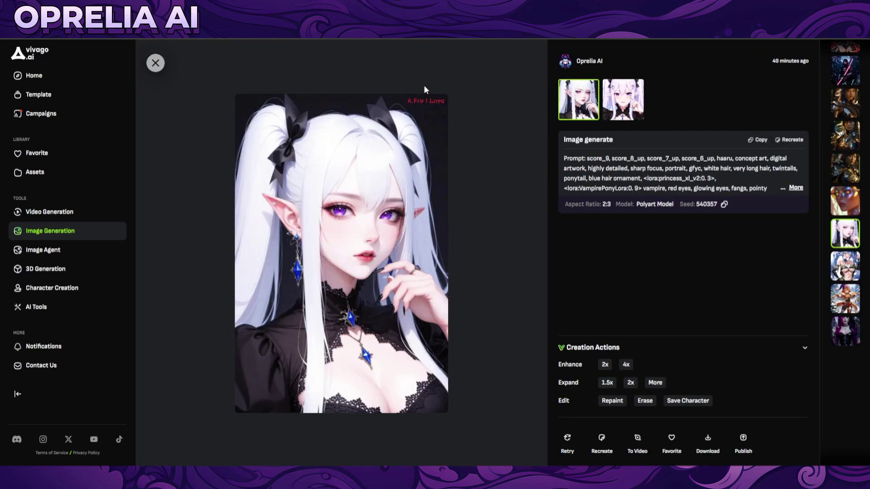
pyautogui.click(623, 100)
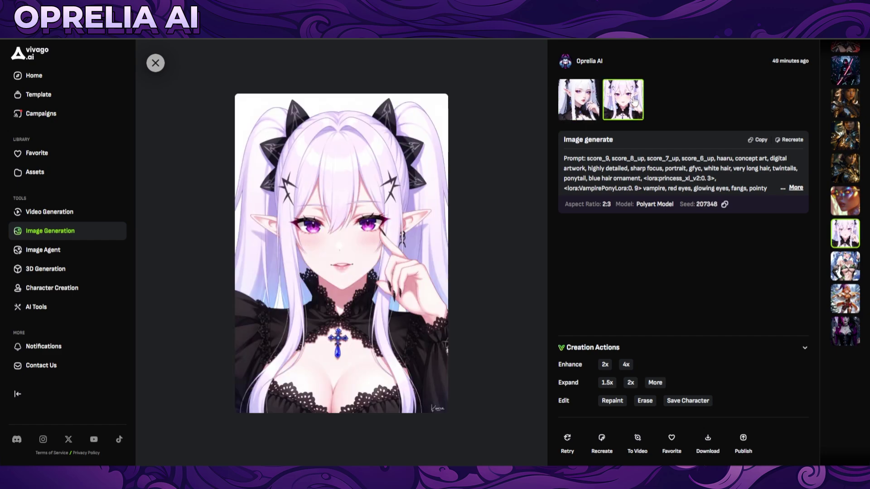
pyautogui.click(155, 63)
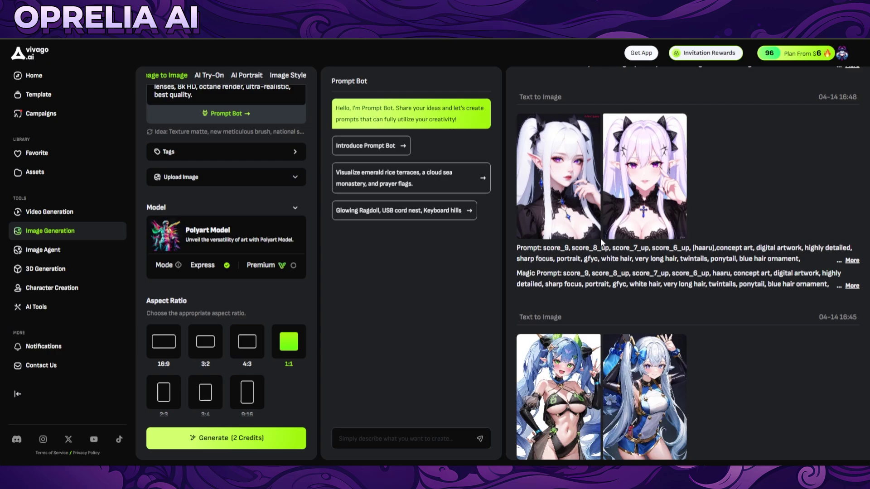
# Step: Enlarge the blue-outfit image and preview its Repaint and Erase editors without changes
pyautogui.click(595, 261)
pyautogui.click(611, 104)
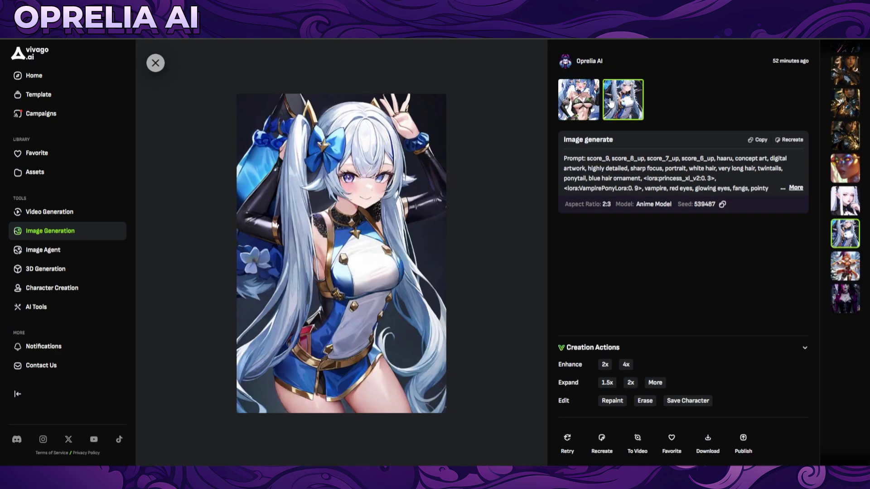
pyautogui.click(613, 401)
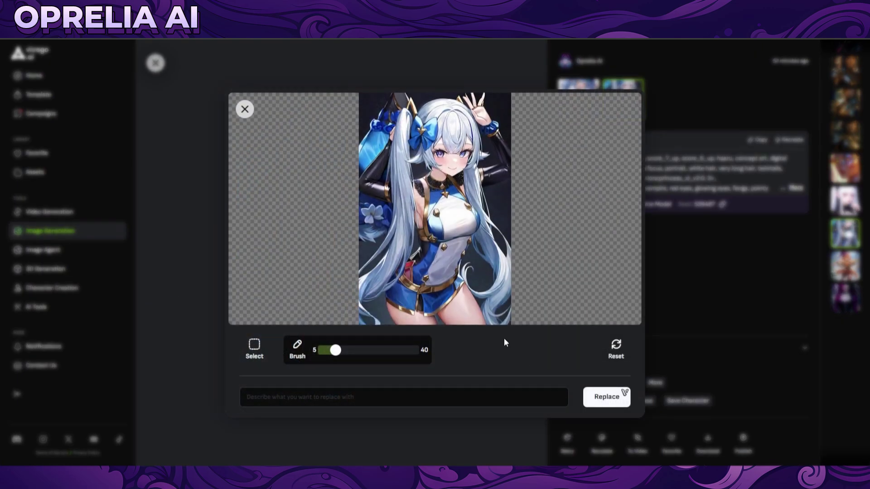
pyautogui.click(244, 109)
pyautogui.click(645, 401)
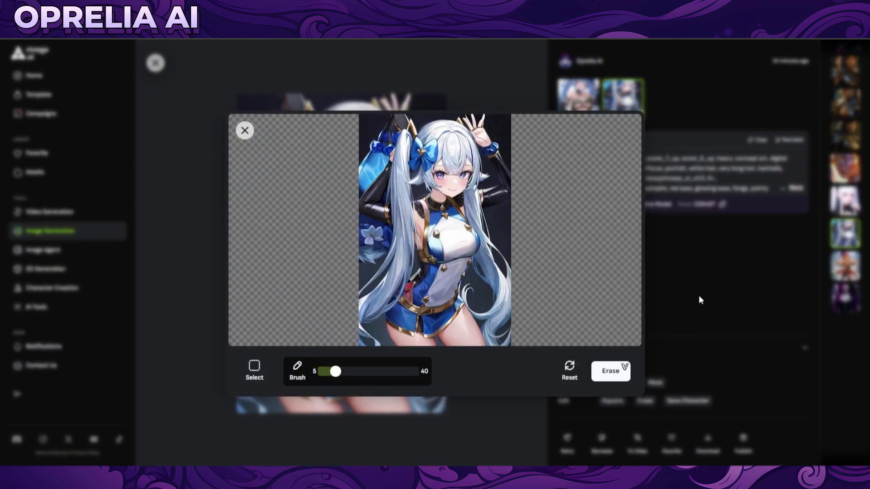
pyautogui.click(245, 131)
pyautogui.click(155, 63)
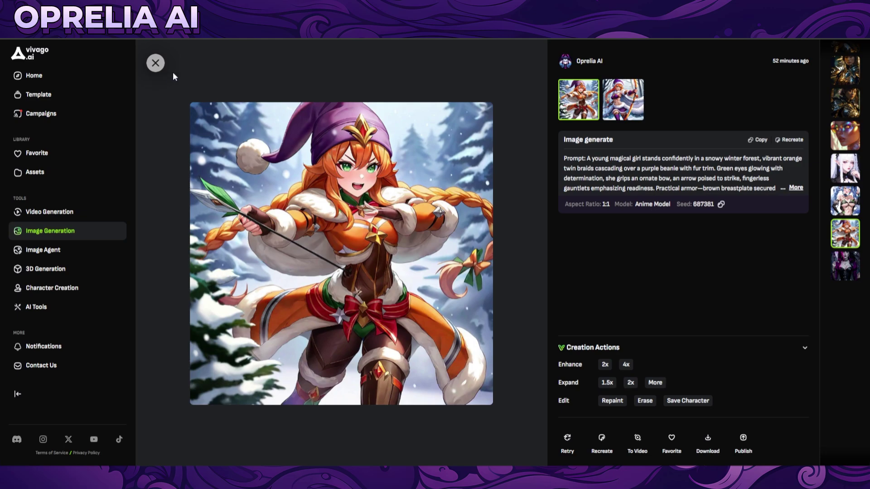
# Step: View the purple-outfit archer variant, then scroll down to the Prompt Bot input
pyautogui.click(614, 107)
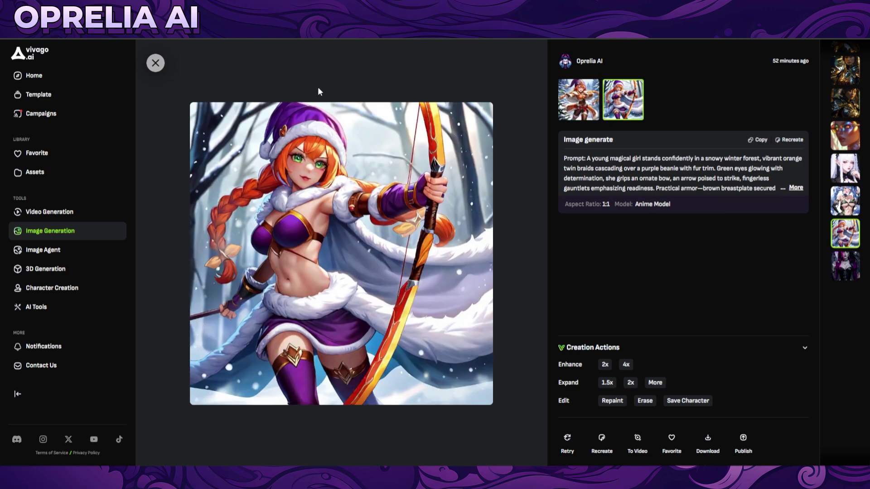
pyautogui.click(155, 63)
pyautogui.scroll(-4, 631, 389)
pyautogui.scroll(-1, 679, 389)
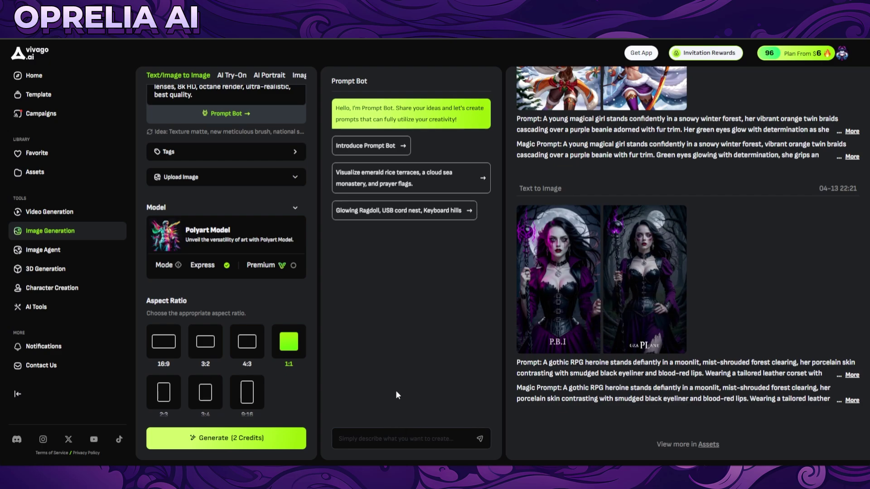
pyautogui.click(397, 437)
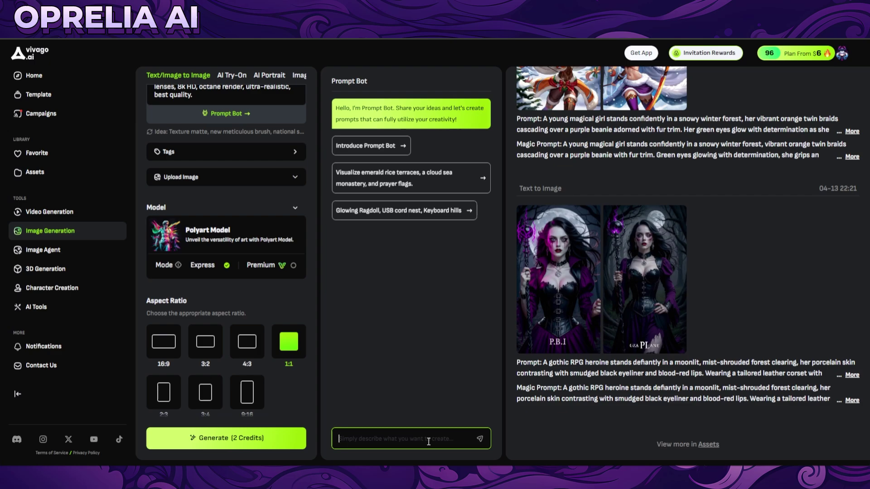
# Step: Ask Prompt Bot for a cool, realistic goth chick photo prompt
pyautogui.write('i want cool goth c')
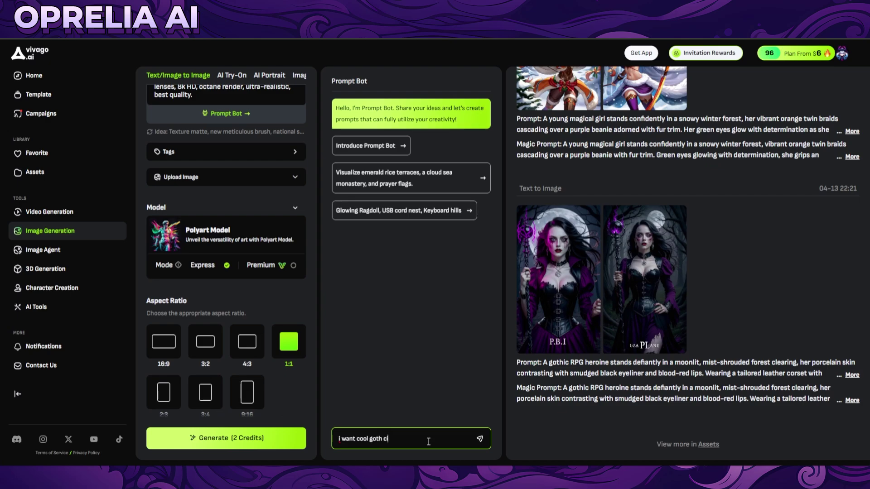
pyautogui.write('hick photo in realistic wm')
pyautogui.press('BackSpace')
pyautogui.press('BackSpace')
pyautogui.write('ma')
pyautogui.press('Return')
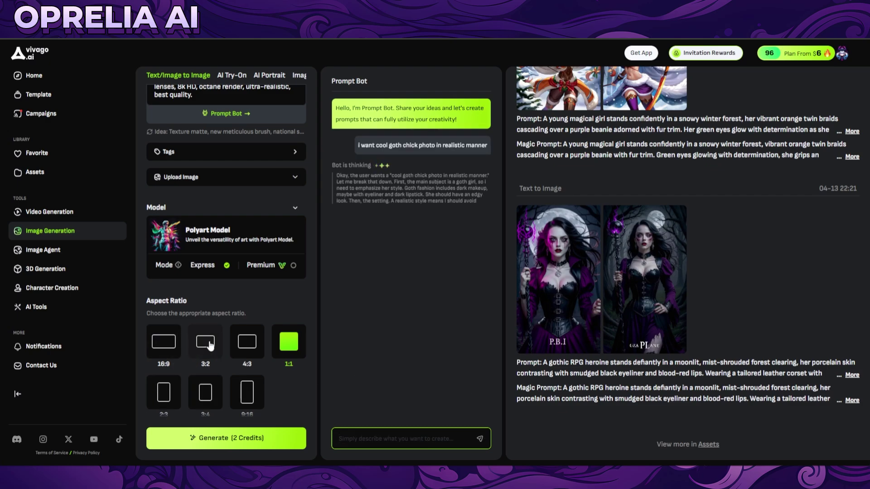
pyautogui.scroll(-1, 212, 347)
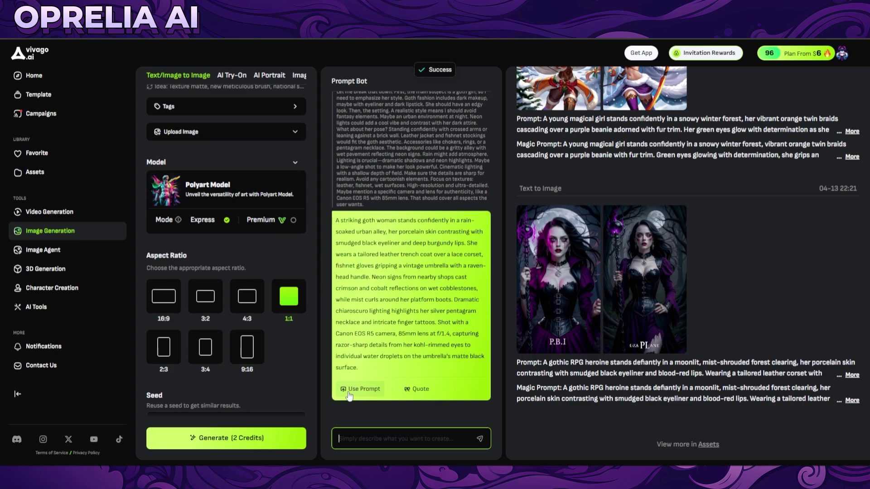
# Step: Load the bot's rain-soaked goth woman prompt, switch to Anime Model, and generate
pyautogui.click(358, 389)
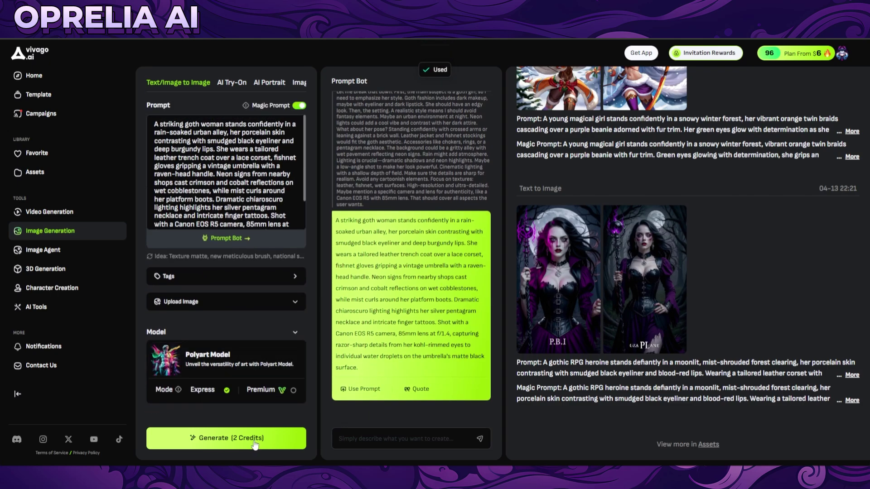
pyautogui.click(235, 358)
pyautogui.click(235, 361)
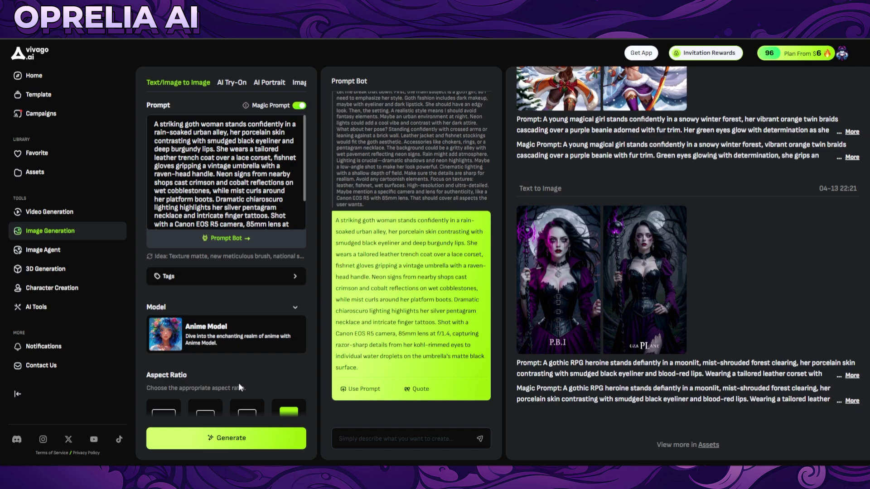
pyautogui.scroll(-4, 238, 382)
pyautogui.scroll(-2, 222, 429)
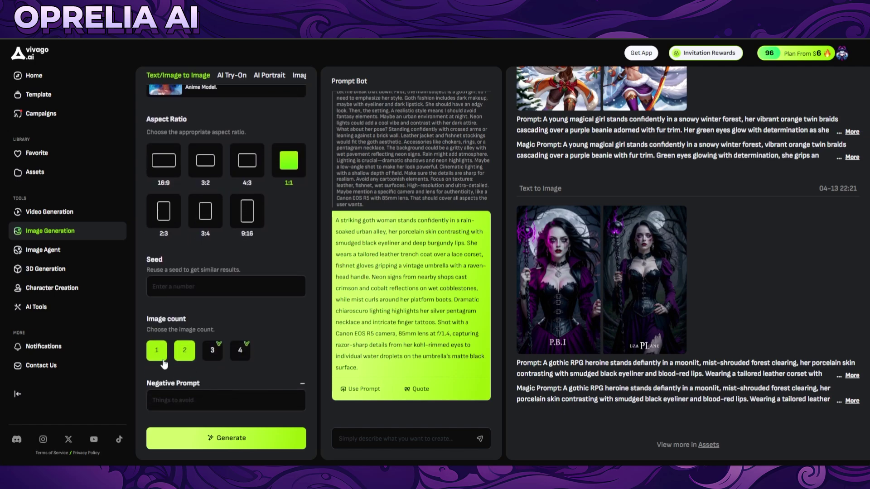
pyautogui.click(221, 433)
pyautogui.scroll(8, 268, 341)
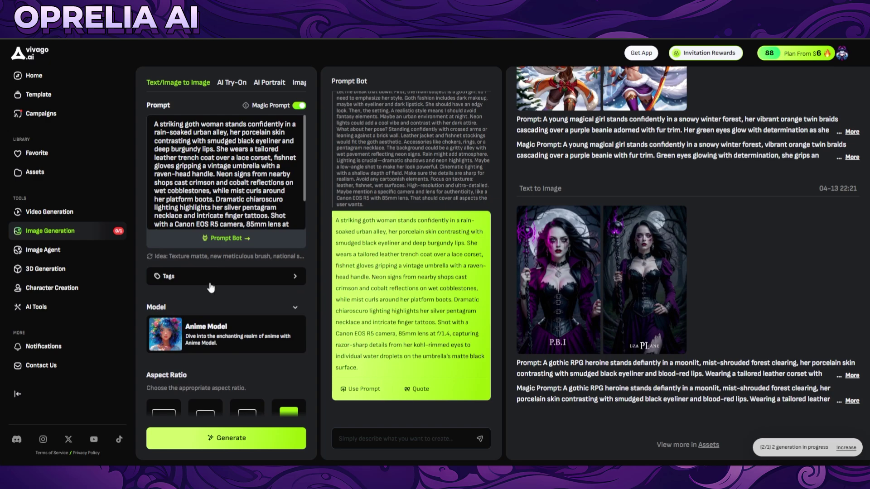
# Step: Open the Tags library on its Color category
pyautogui.click(211, 282)
pyautogui.click(346, 179)
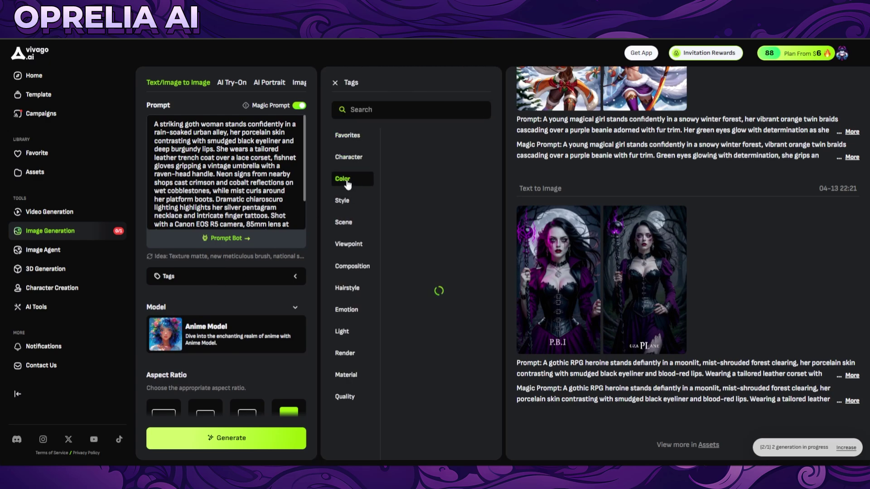
pyautogui.moveTo(404, 182)
pyautogui.moveTo(405, 229)
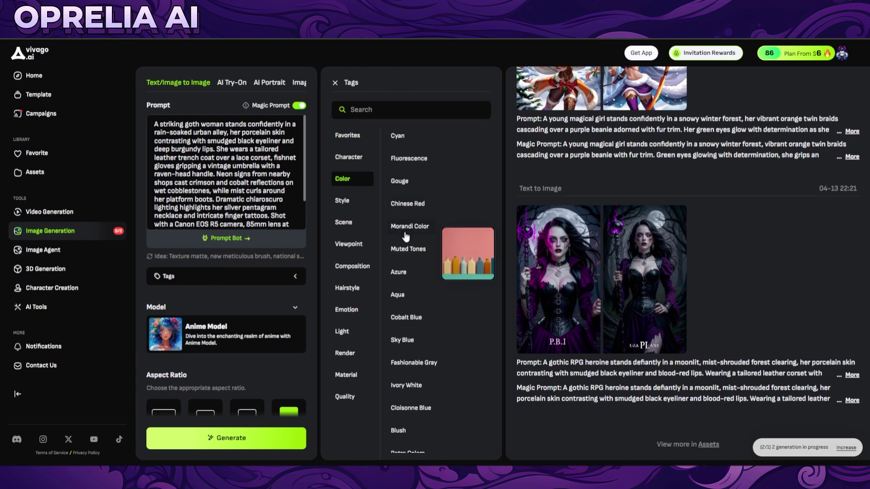
# Step: Scroll through the colour tags such as Violet Purple, then show the Render tags
pyautogui.scroll(-2, 403, 295)
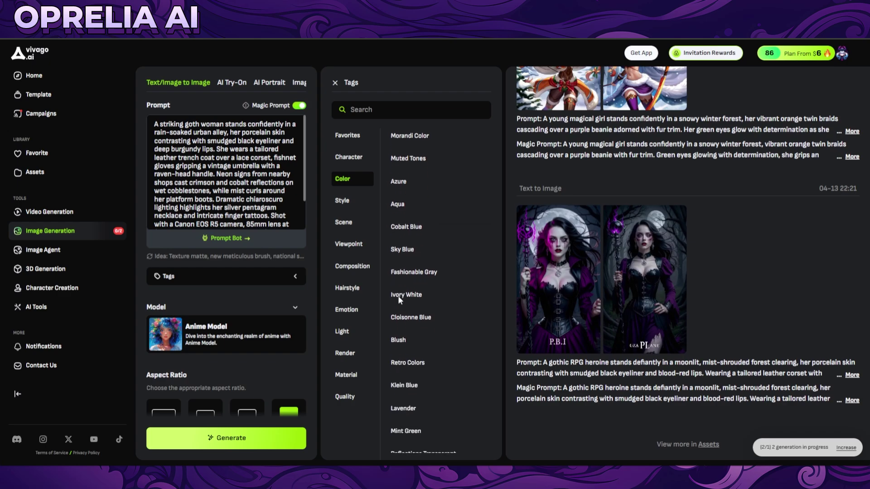
pyautogui.moveTo(409, 306)
pyautogui.scroll(-5, 407, 304)
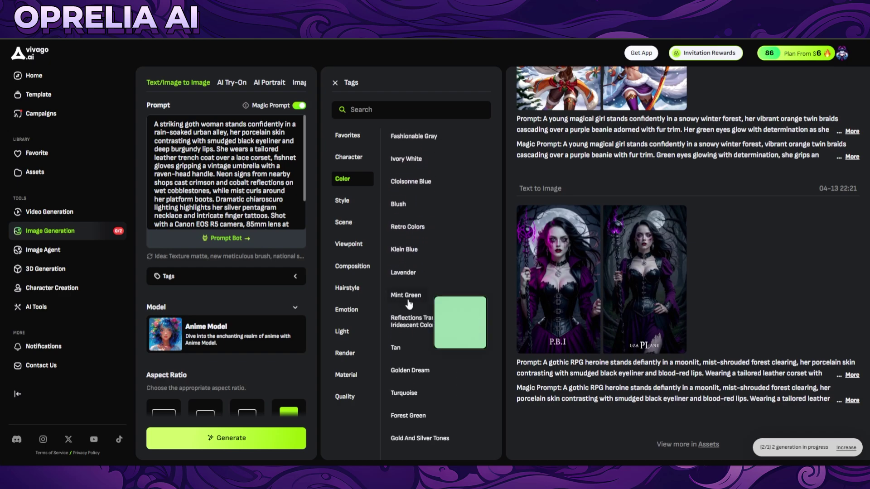
pyautogui.scroll(-3, 402, 303)
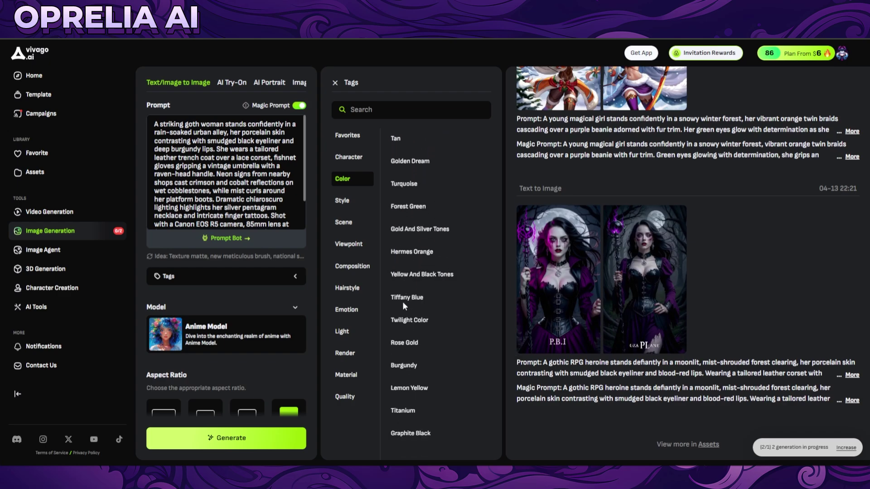
pyautogui.scroll(-2, 398, 404)
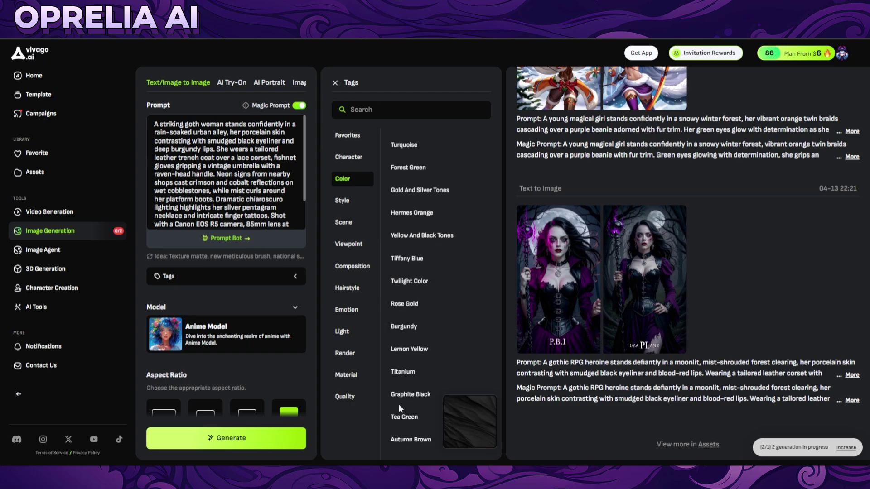
pyautogui.scroll(-2, 405, 386)
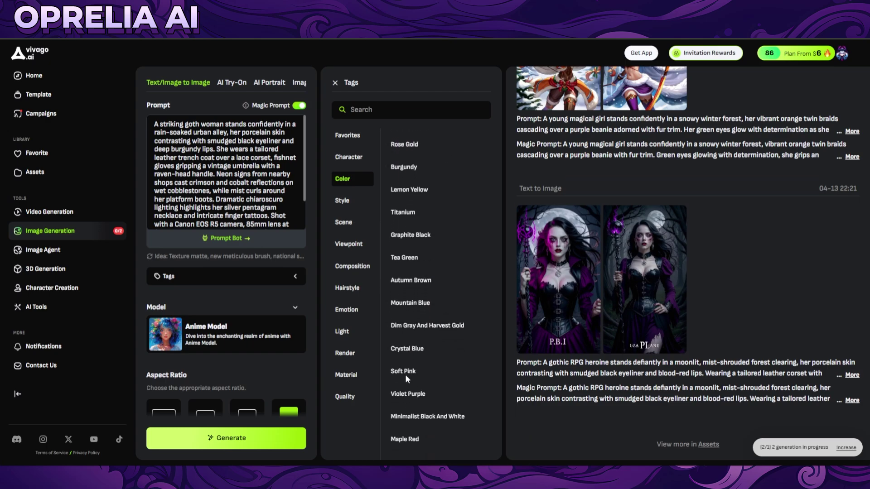
pyautogui.moveTo(409, 371)
pyautogui.scroll(-1, 408, 365)
pyautogui.moveTo(404, 356)
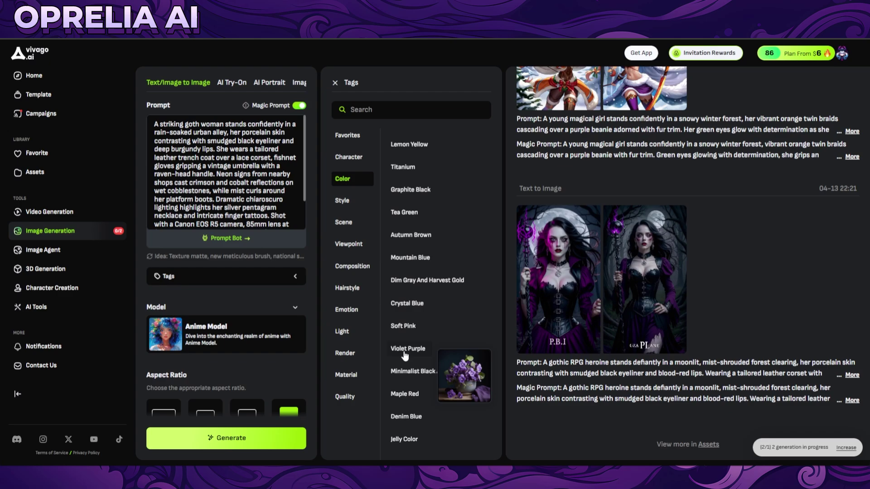
pyautogui.scroll(-1, 405, 354)
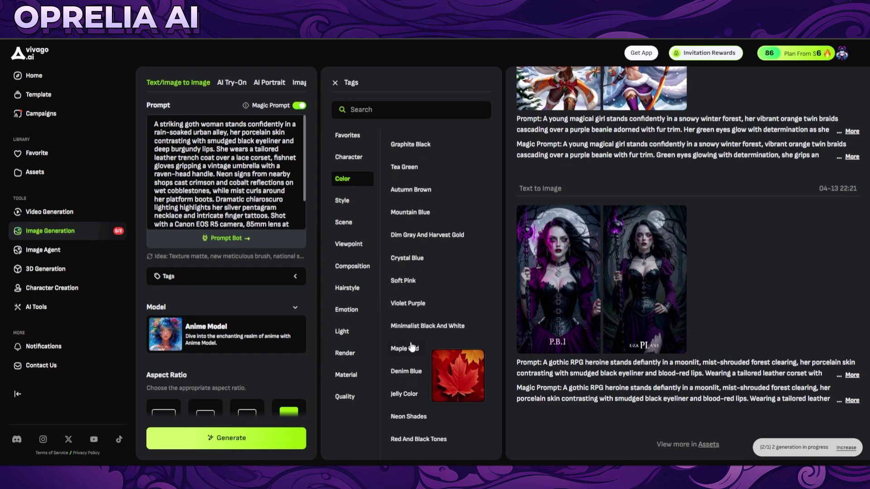
pyautogui.scroll(-1, 412, 347)
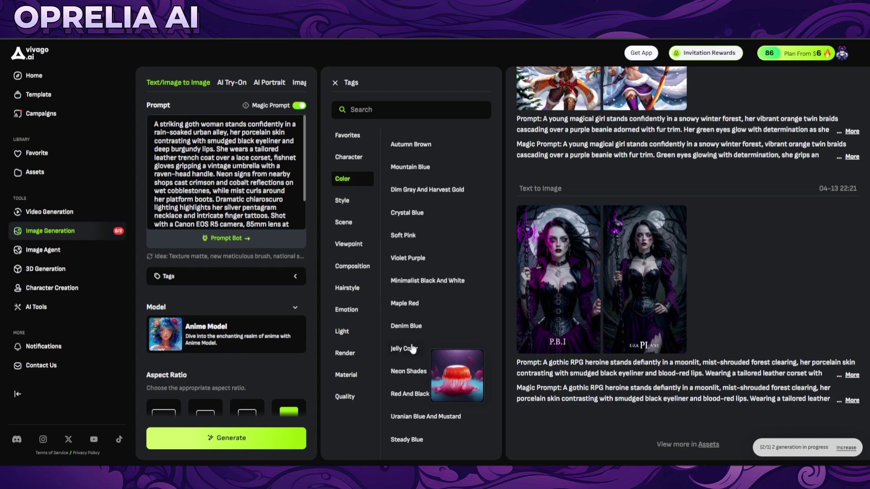
pyautogui.scroll(-1, 412, 349)
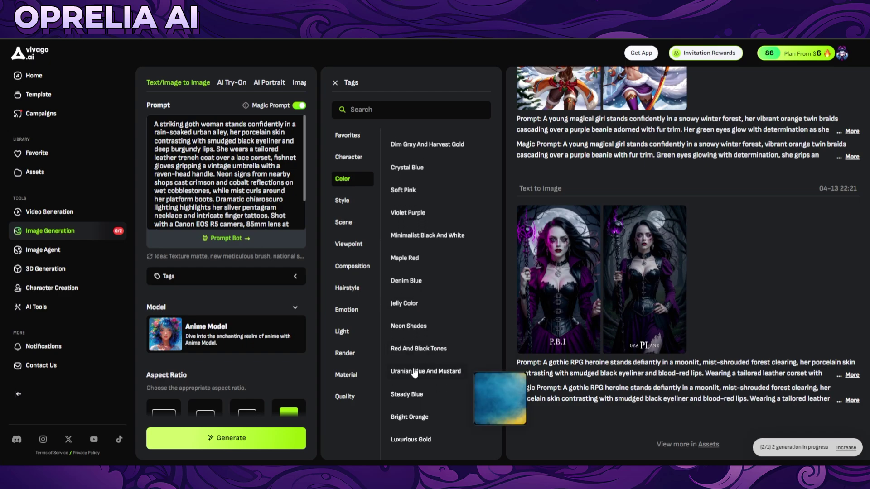
pyautogui.click(352, 353)
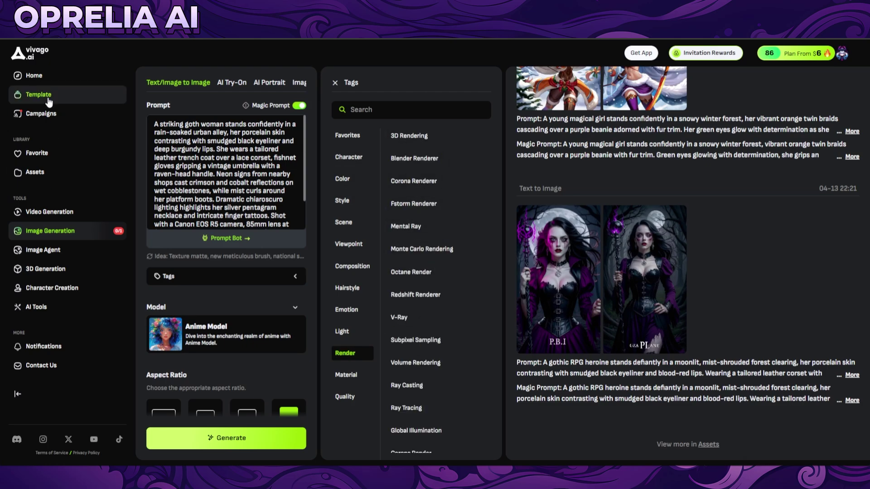
# Step: Go to the Home gallery and filter it to AI image posts
pyautogui.click(33, 76)
pyautogui.scroll(-4, 438, 220)
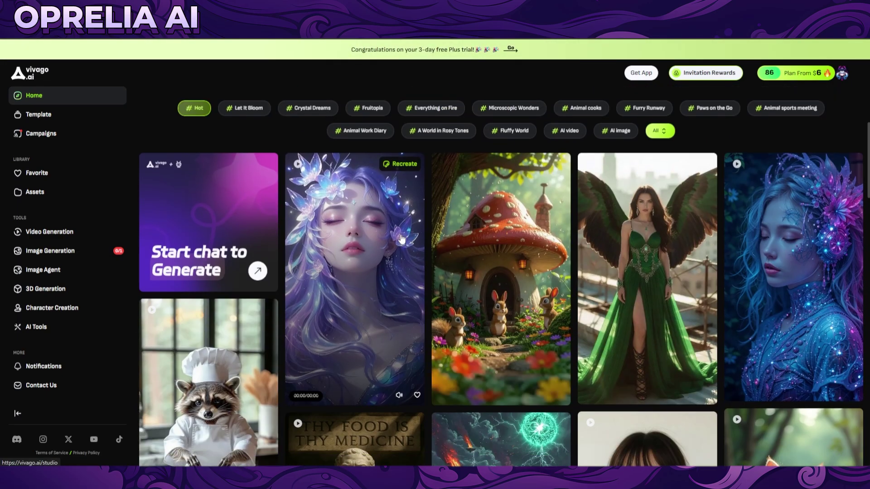
pyautogui.click(620, 131)
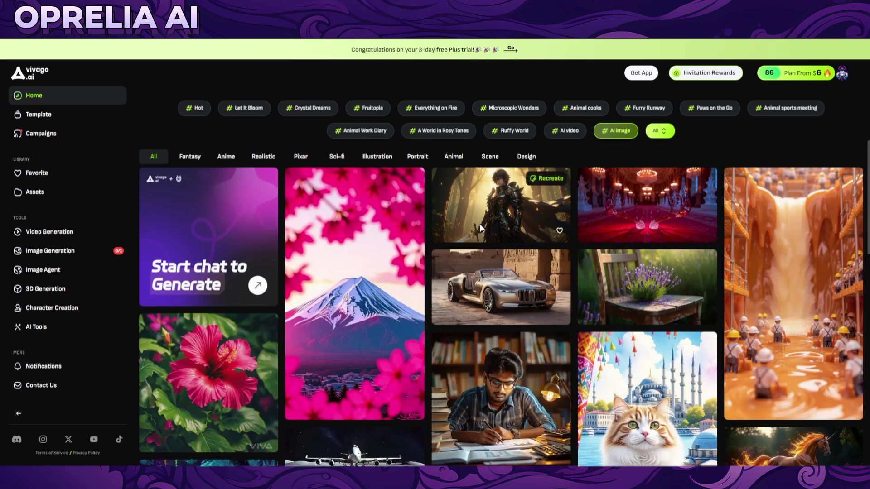
# Step: Preview the armoured warrior and cat images in detail
pyautogui.click(480, 223)
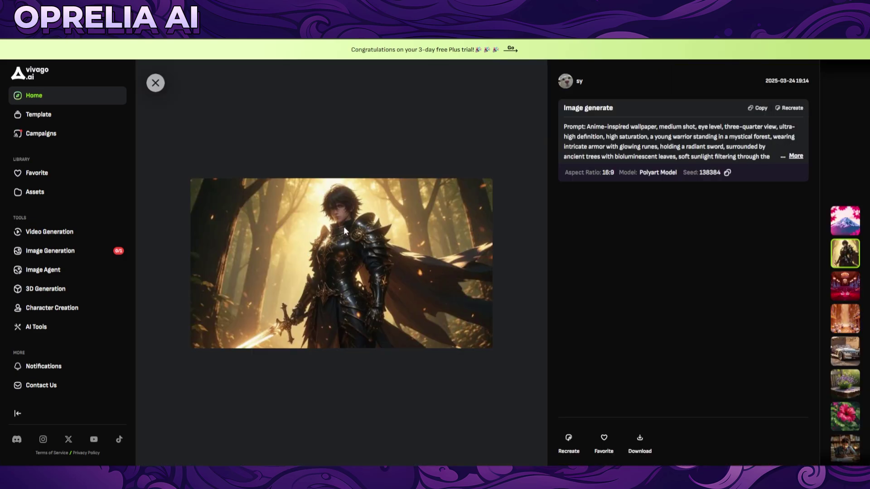
pyautogui.click(155, 84)
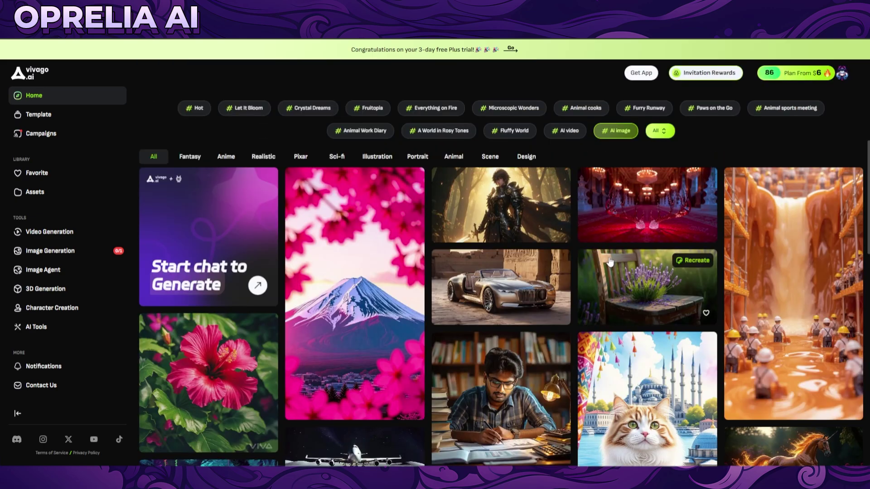
pyautogui.scroll(-2, 610, 262)
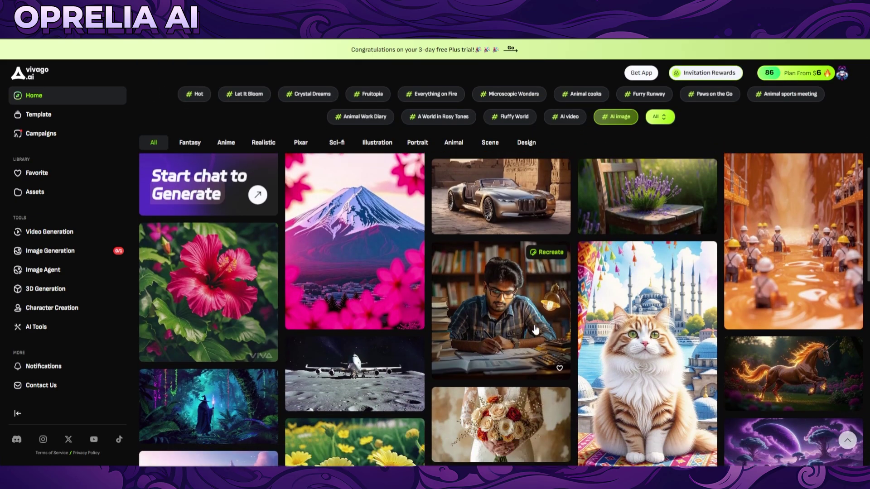
pyautogui.click(635, 309)
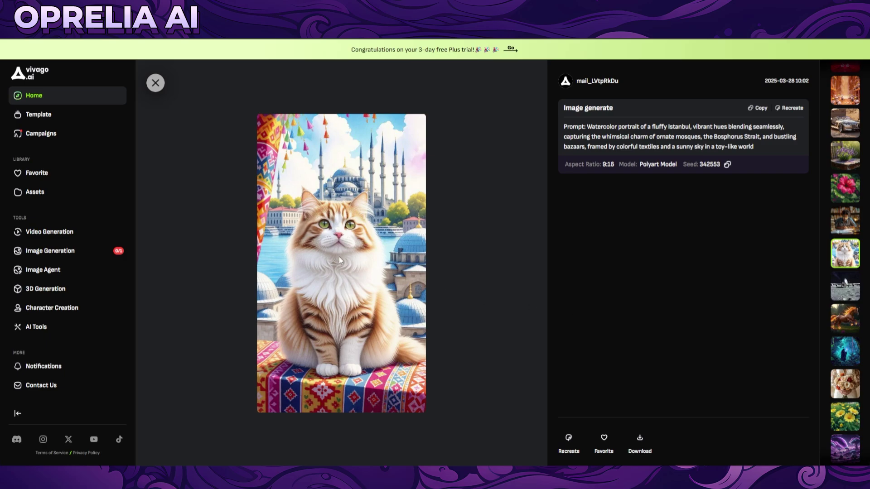
pyautogui.click(156, 83)
# Step: Preview the dancing puppy and iceberg images, then open the orange flower image
pyautogui.scroll(-2, 384, 236)
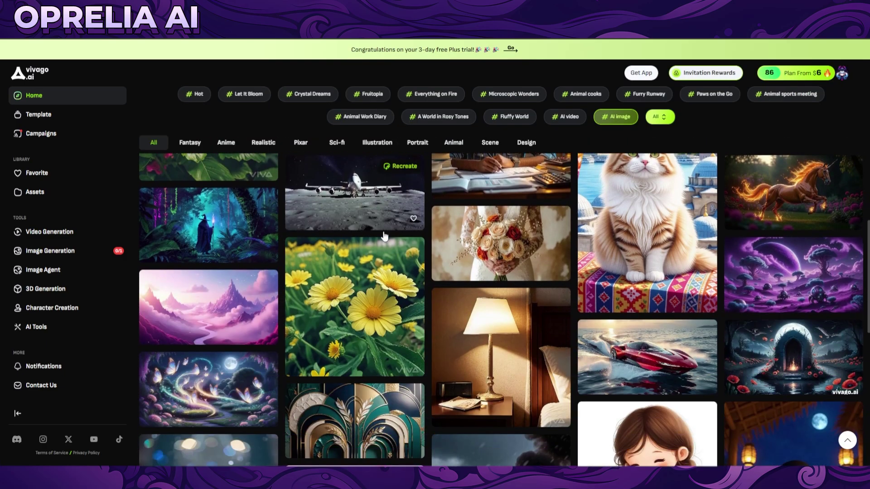
pyautogui.scroll(-2, 384, 236)
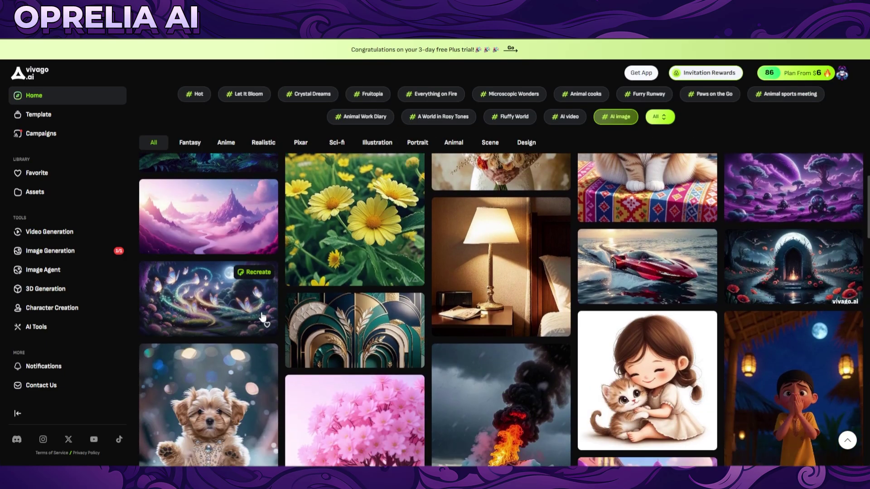
pyautogui.scroll(-2, 247, 307)
pyautogui.click(247, 306)
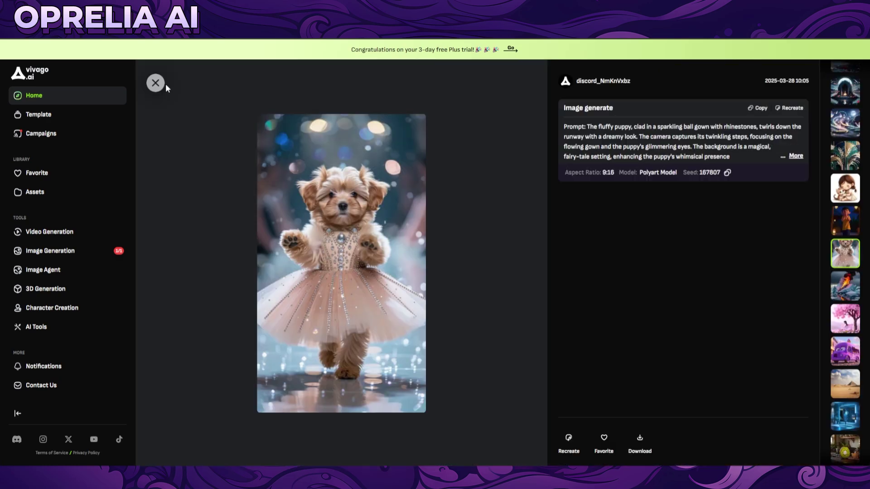
pyautogui.press('Down')
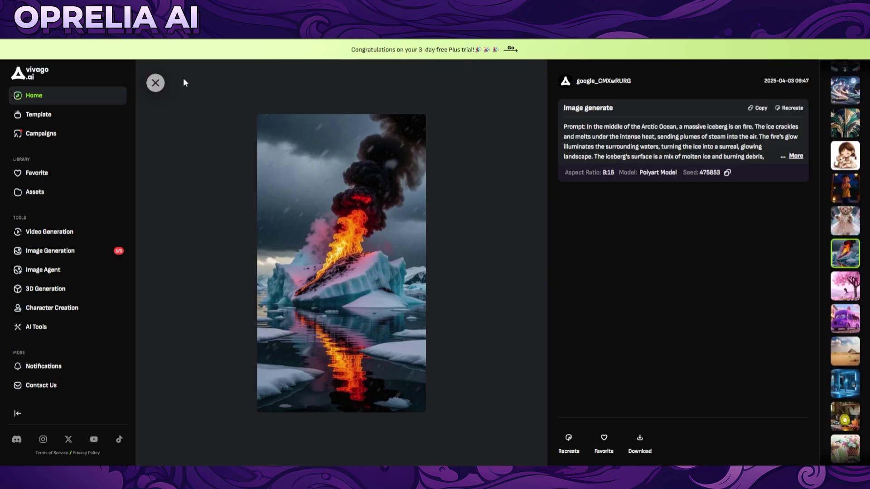
pyautogui.click(156, 83)
pyautogui.scroll(-2, 392, 340)
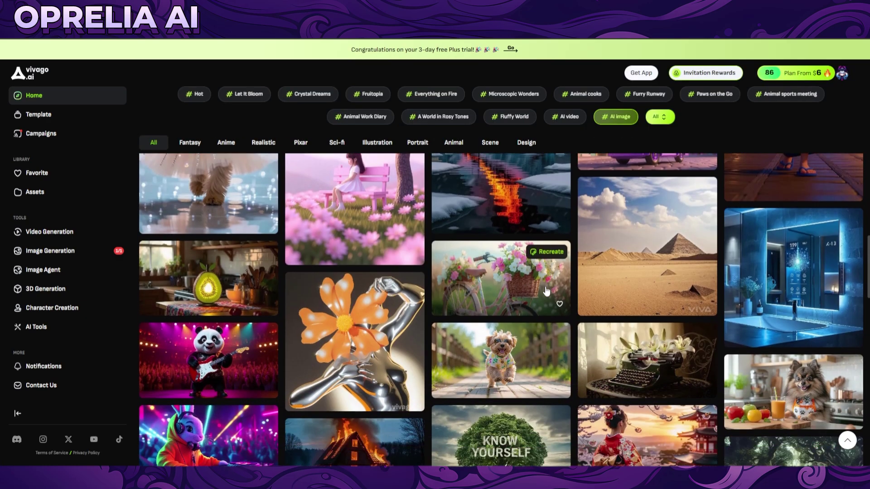
pyautogui.click(392, 340)
# Step: Close the orange flower view and read the Know Yourself tree and JADEND prompts
pyautogui.click(156, 83)
pyautogui.scroll(-5, 281, 238)
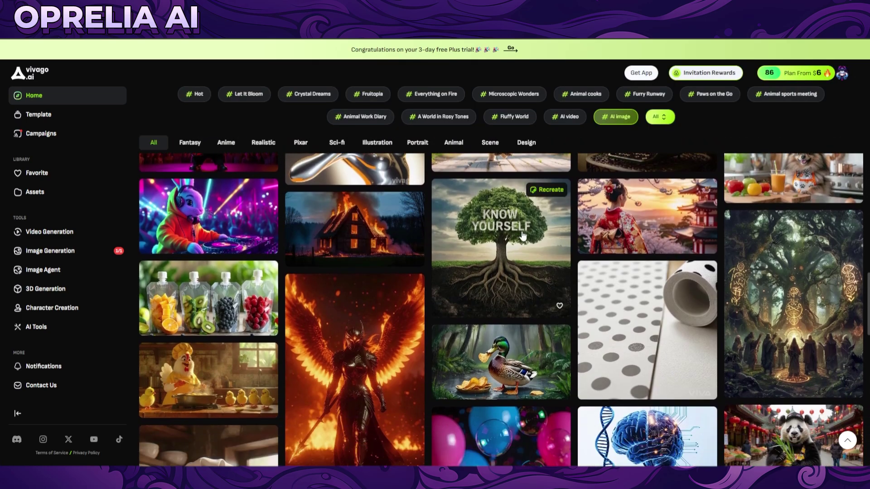
pyautogui.click(522, 235)
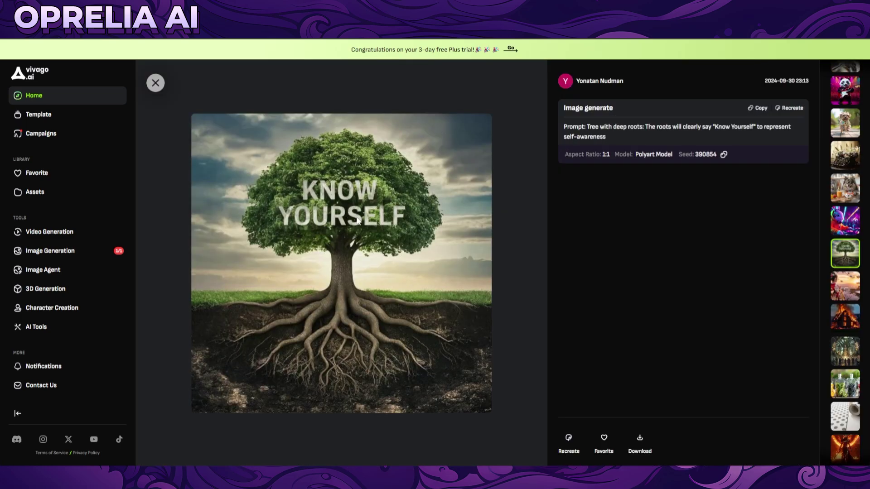
pyautogui.click(155, 83)
pyautogui.scroll(-6, 588, 231)
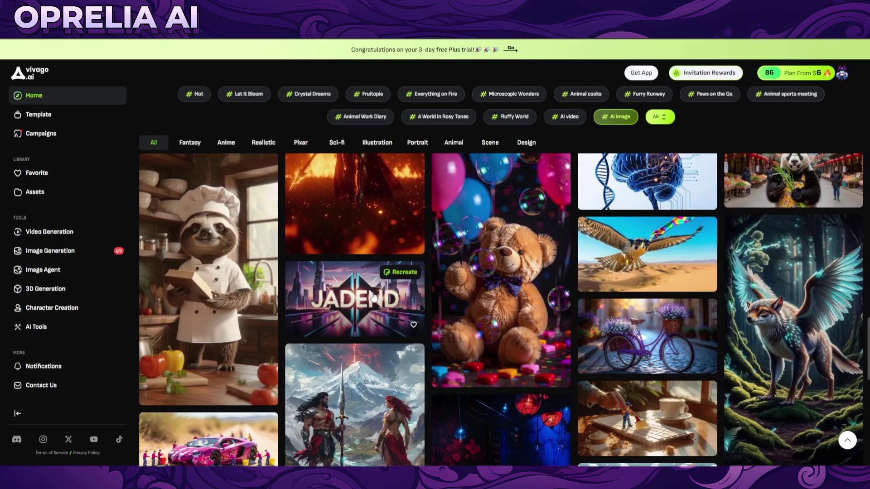
pyautogui.click(406, 334)
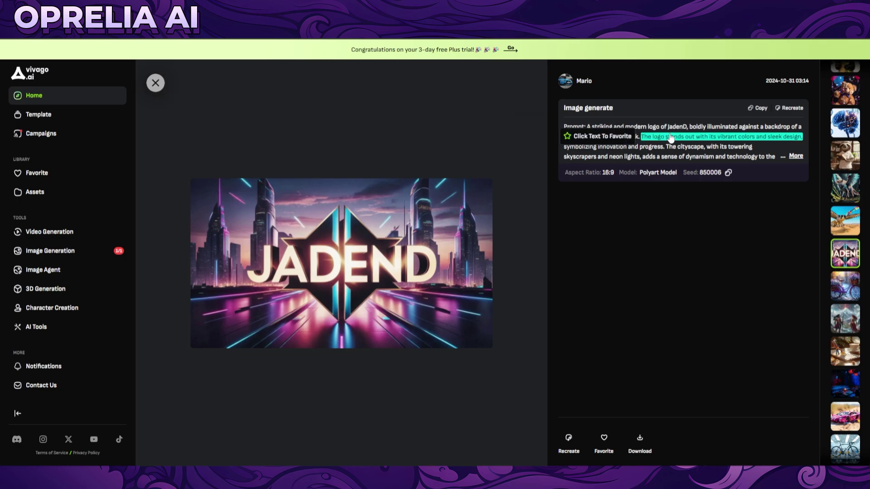
pyautogui.click(155, 83)
# Step: Scroll on and read the flaming wolf image's prompt
pyautogui.scroll(-6, 432, 271)
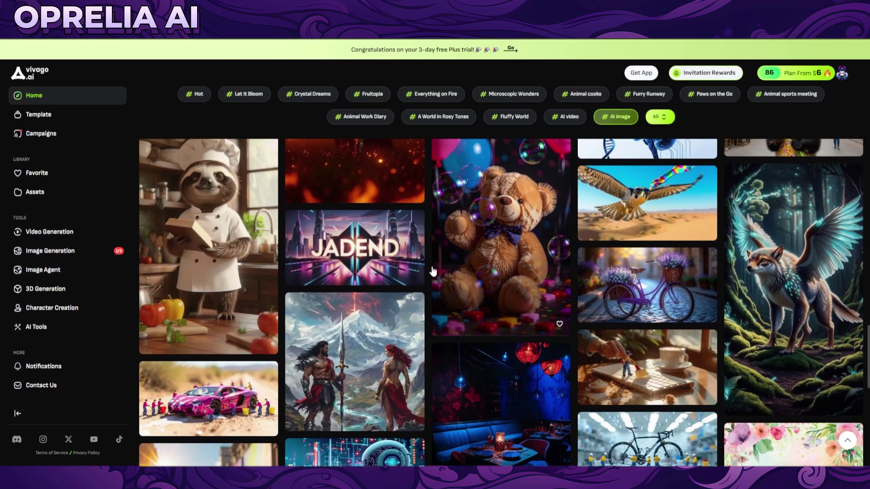
pyautogui.scroll(-4, 433, 271)
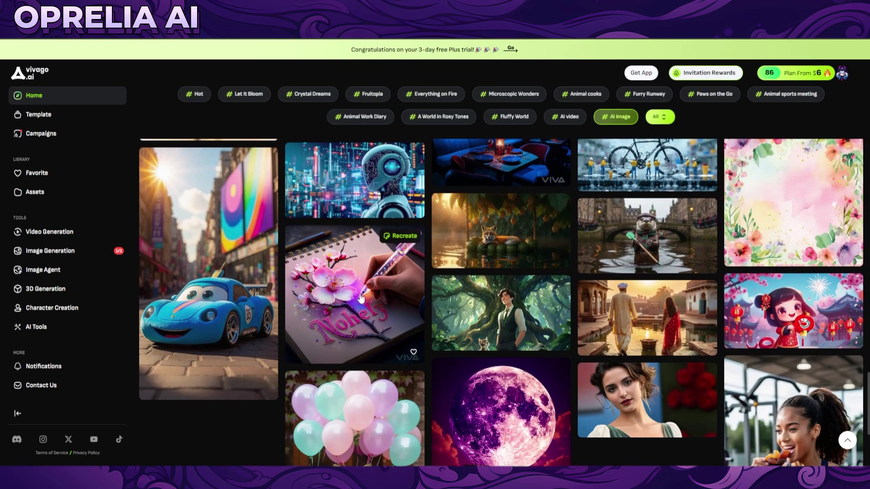
pyautogui.scroll(-3, 361, 284)
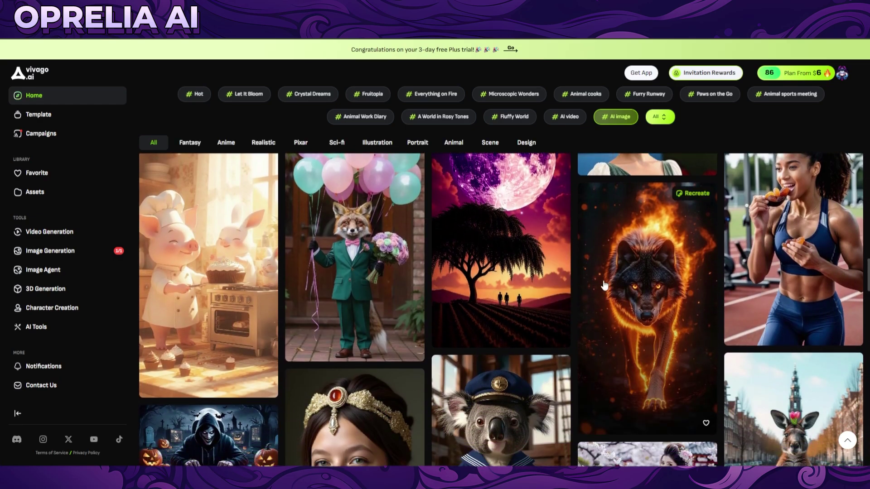
pyautogui.click(604, 284)
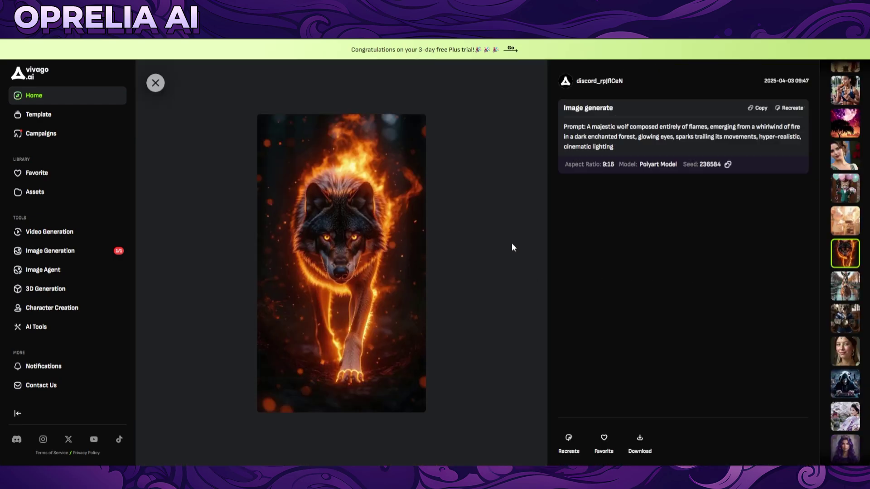
pyautogui.click(155, 83)
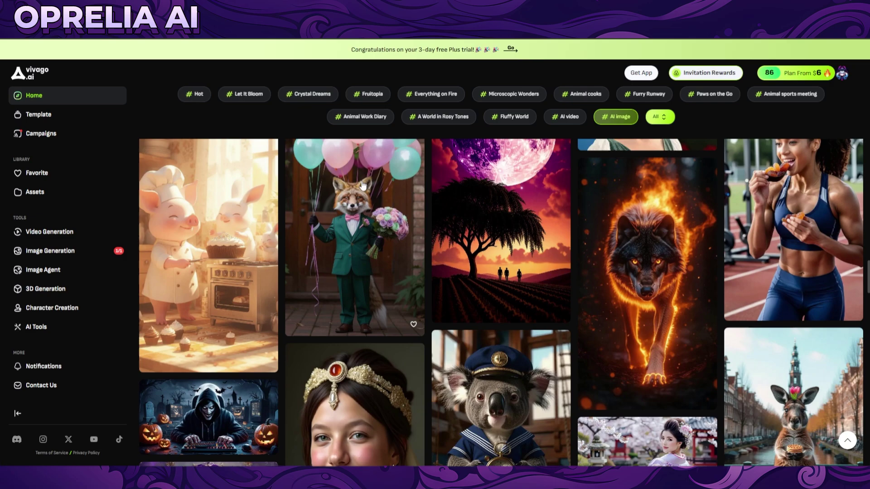
# Step: Scroll much further down the community gallery
pyautogui.scroll(-3, 434, 248)
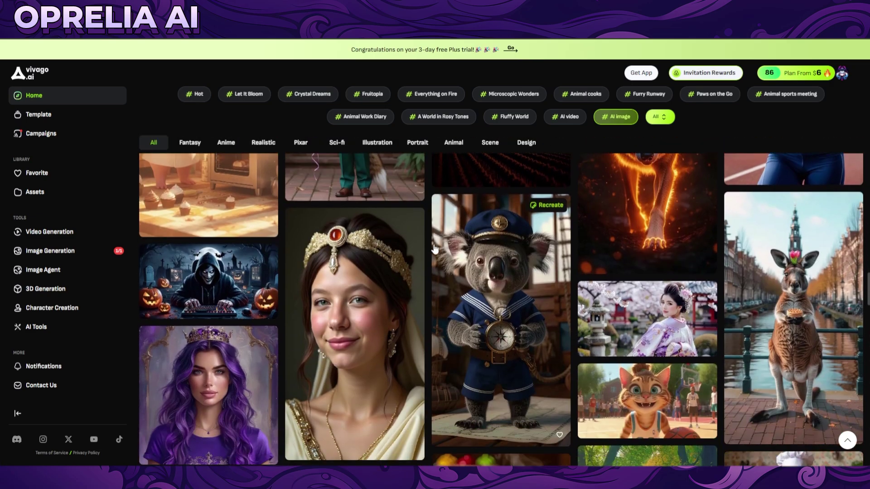
pyautogui.scroll(-7, 433, 248)
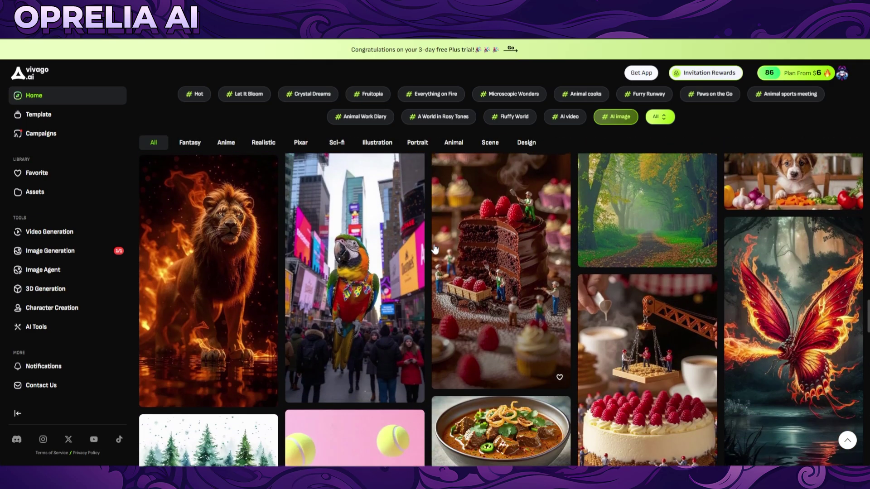
pyautogui.scroll(-9, 434, 248)
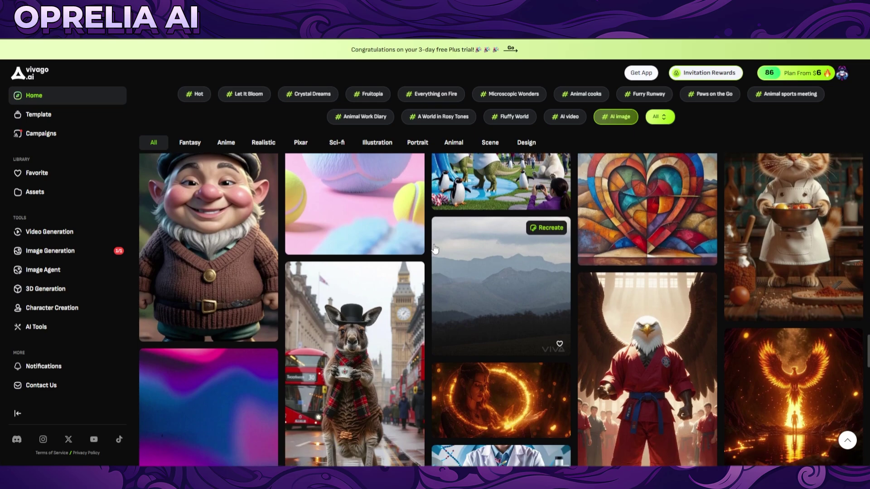
pyautogui.scroll(-12, 435, 248)
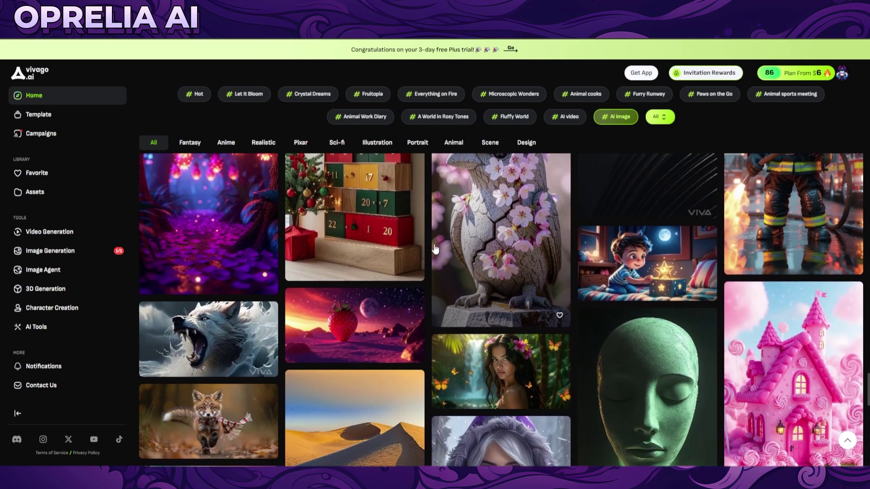
pyautogui.scroll(-3, 435, 248)
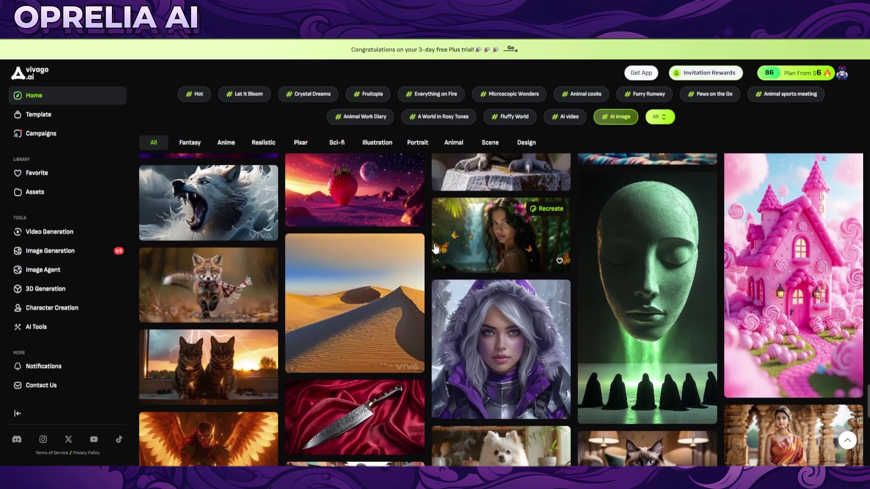
pyautogui.scroll(-5, 435, 248)
pyautogui.scroll(-2, 435, 248)
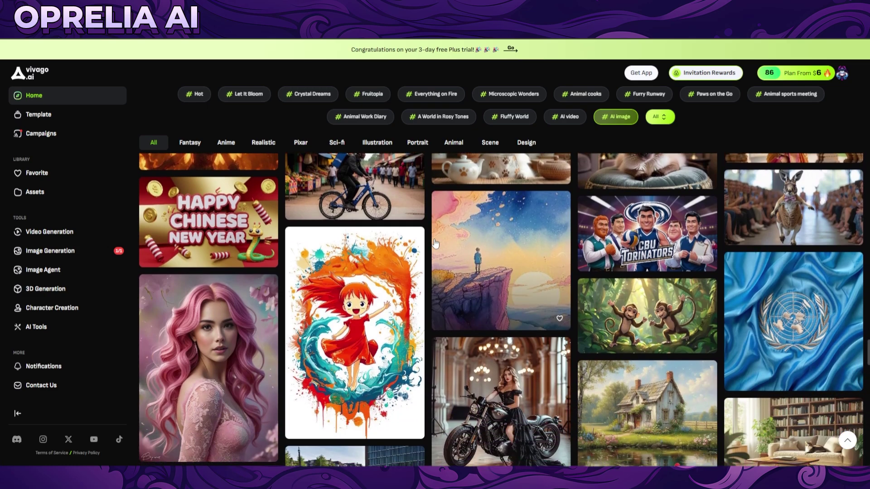
pyautogui.scroll(-2, 435, 243)
pyautogui.scroll(-1, 435, 243)
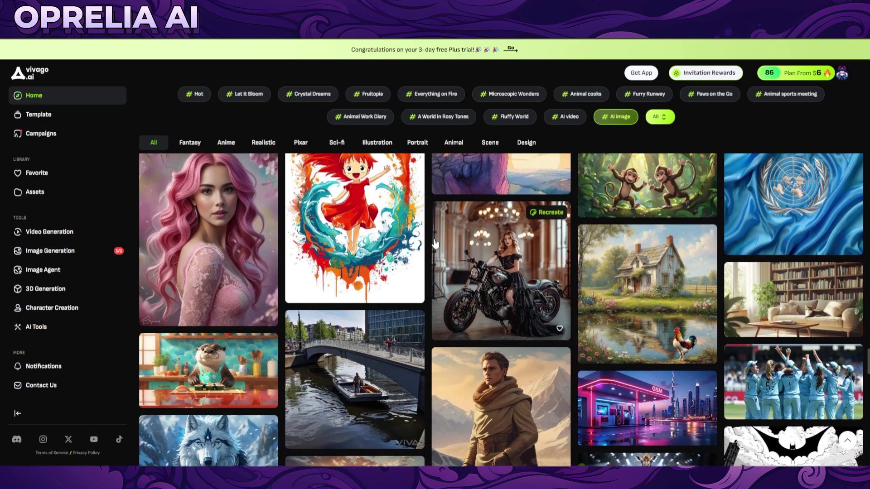
pyautogui.scroll(-3, 435, 243)
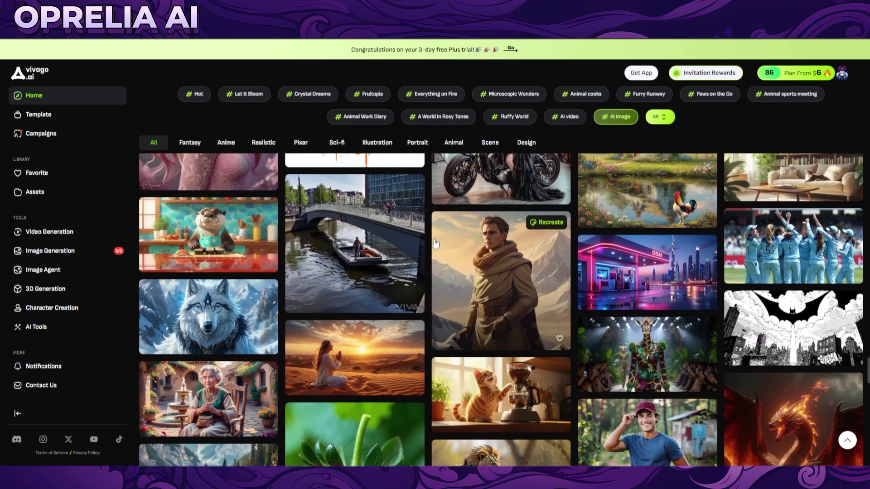
pyautogui.scroll(-2, 435, 243)
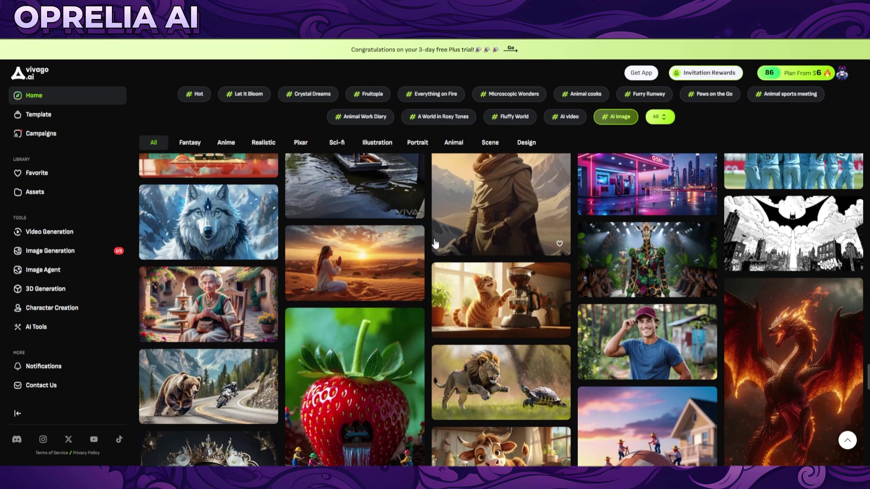
pyautogui.scroll(-3, 435, 243)
pyautogui.scroll(-3, 435, 243)
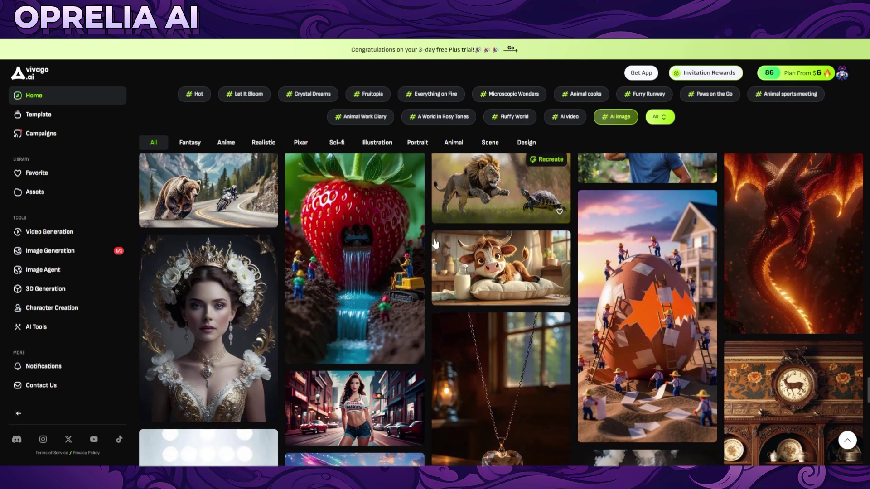
pyautogui.scroll(-3, 392, 288)
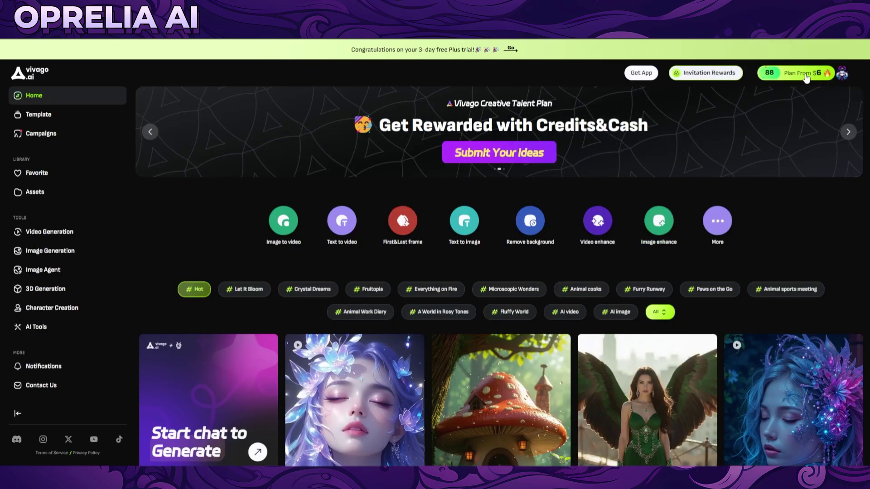
# Step: In Image Generation, compare the blue-umbrella and red-umbrella goth woman results in the viewer
pyautogui.moveTo(838, 76)
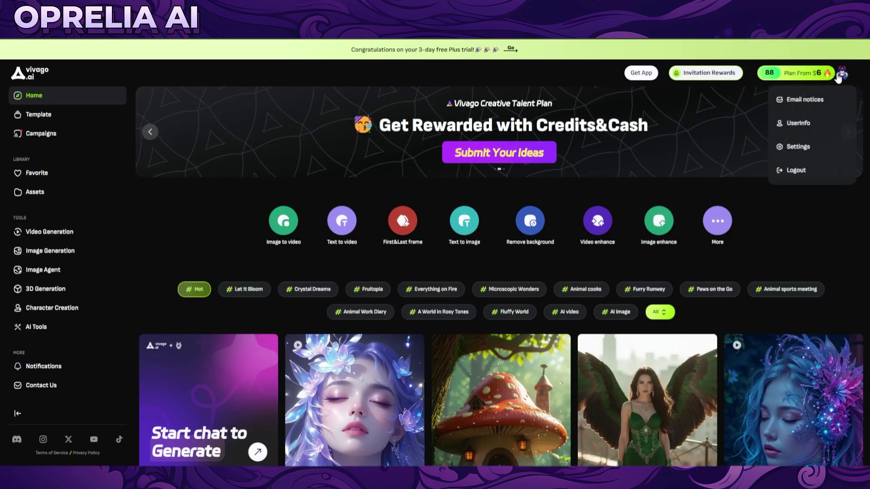
pyautogui.click(50, 250)
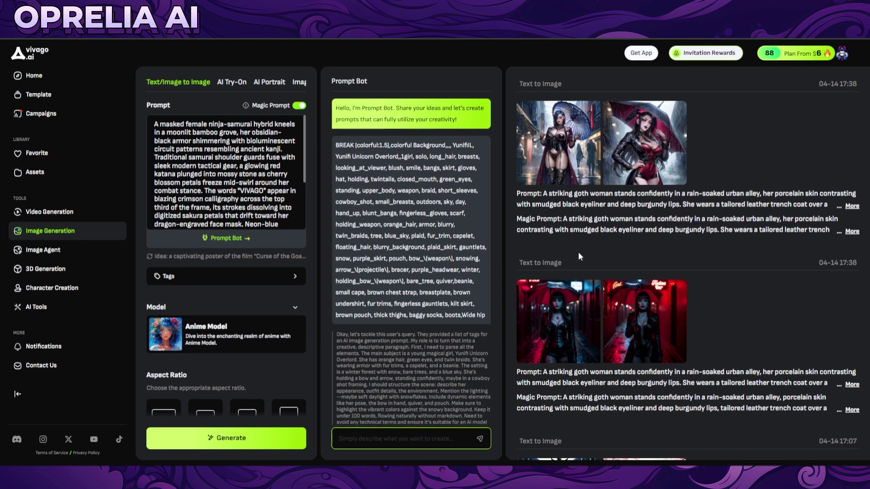
pyautogui.click(540, 158)
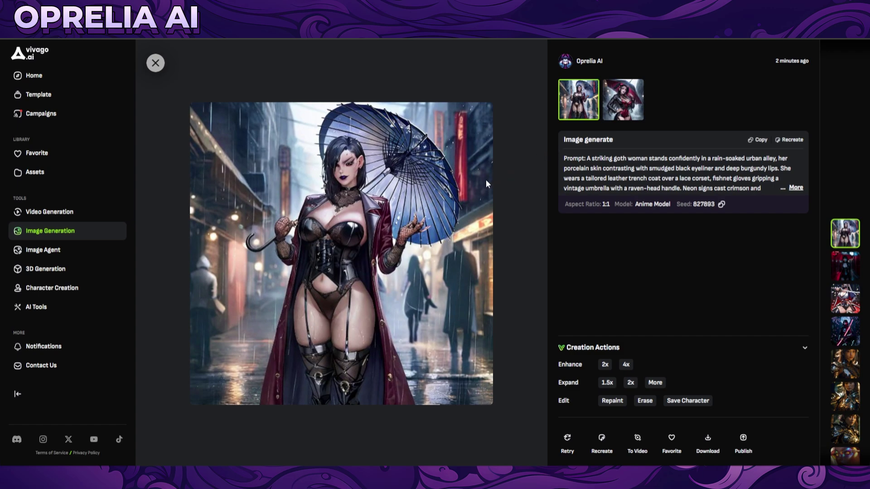
pyautogui.click(624, 91)
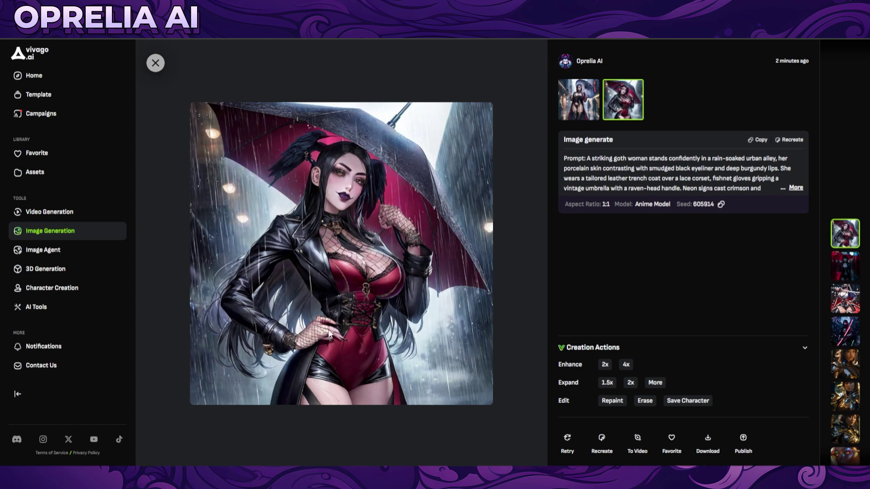
pyautogui.click(571, 111)
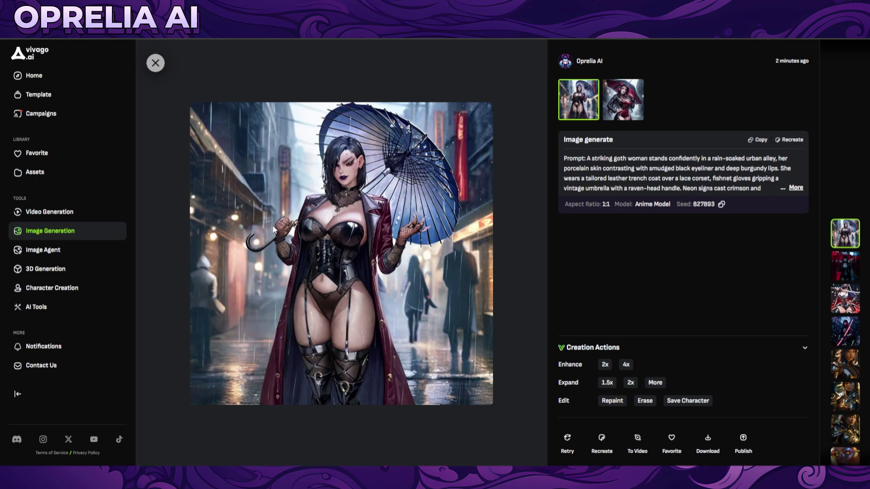
pyautogui.click(610, 96)
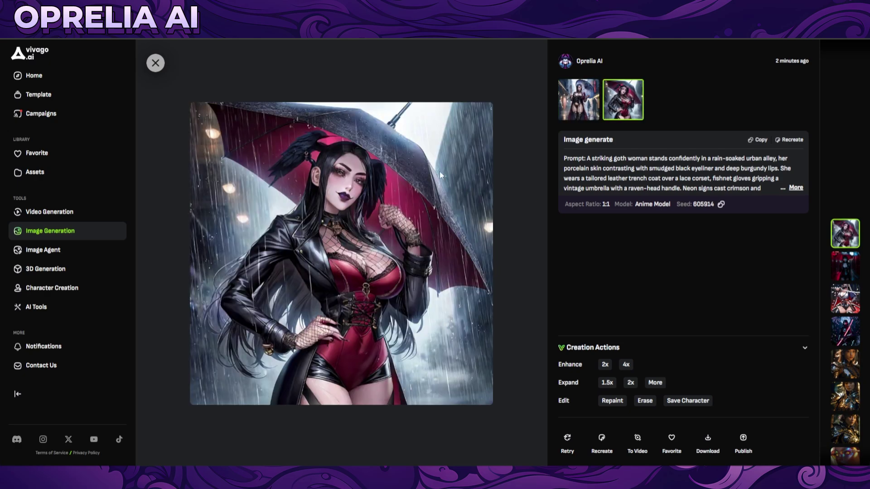
pyautogui.scroll(-11, 646, 256)
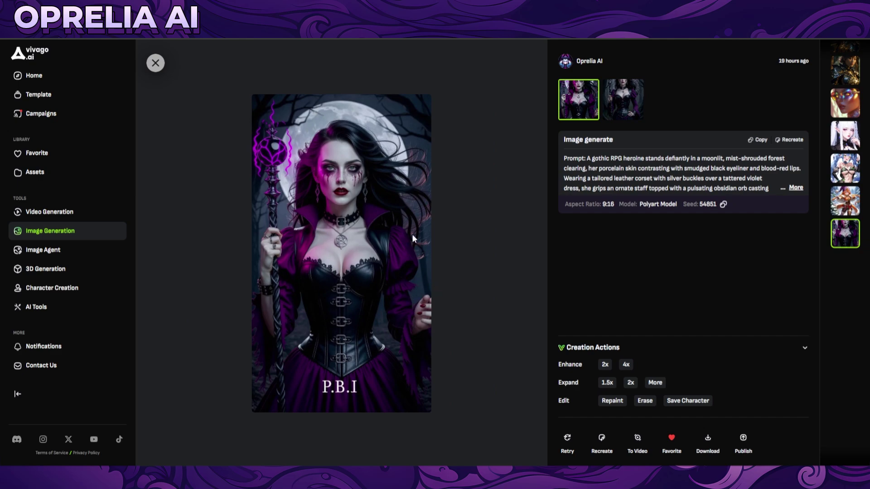
# Step: Close the viewer, scroll far down the Home feed, and read the firefighter wolf prompt
pyautogui.press('Escape')
pyautogui.scroll(-3, 363, 305)
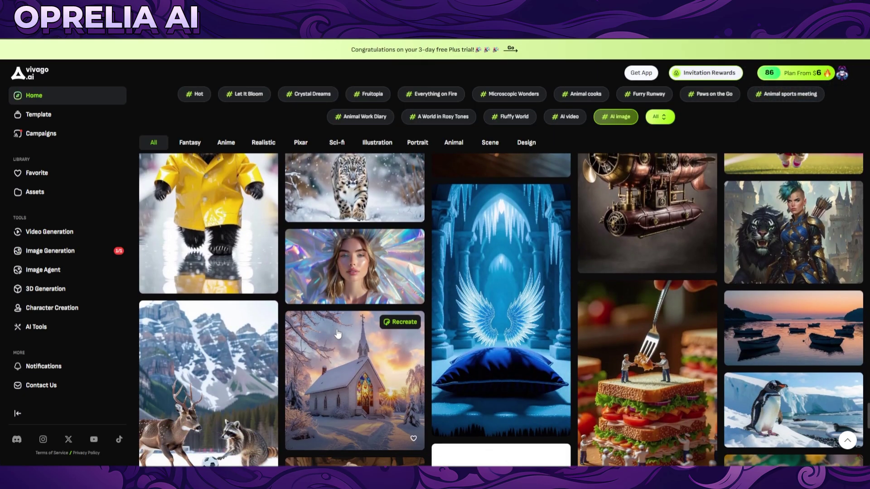
pyautogui.scroll(-5, 363, 304)
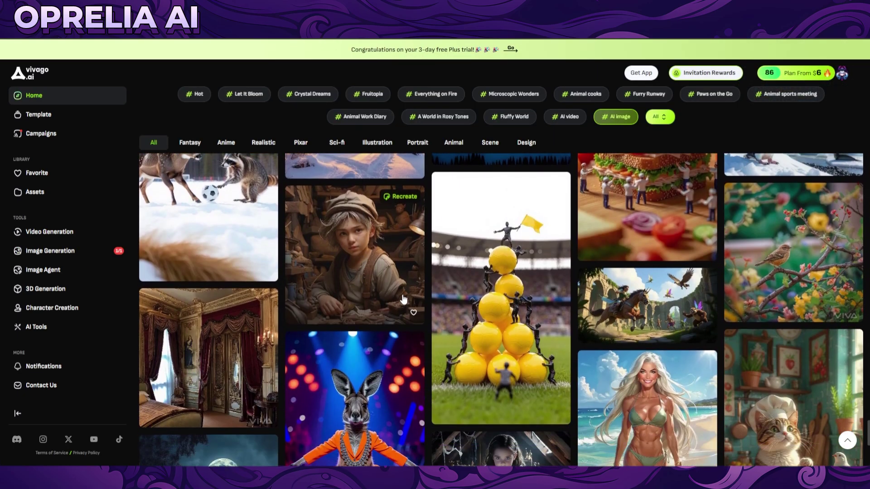
pyautogui.scroll(-2, 403, 299)
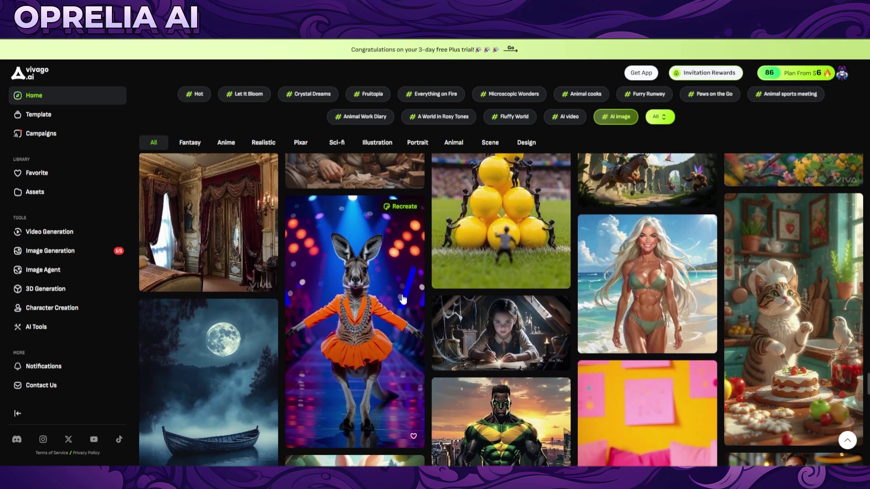
pyautogui.scroll(-5, 403, 299)
pyautogui.scroll(-3, 403, 299)
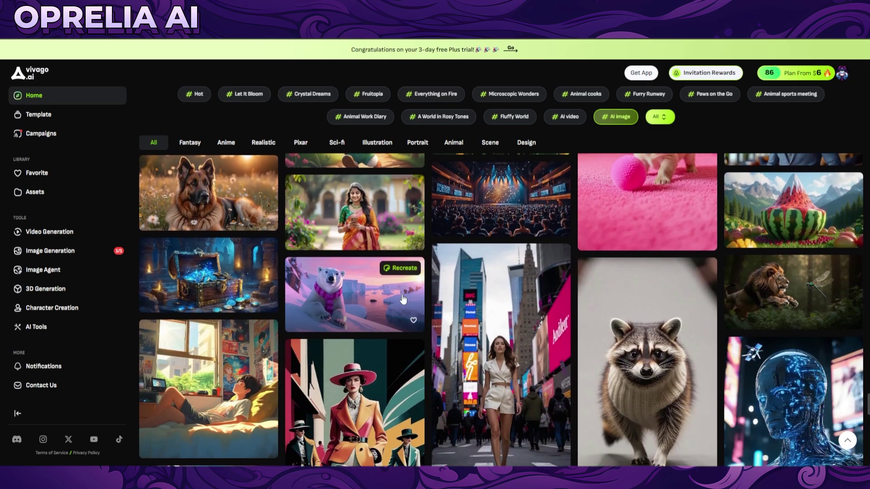
pyautogui.scroll(-3, 403, 299)
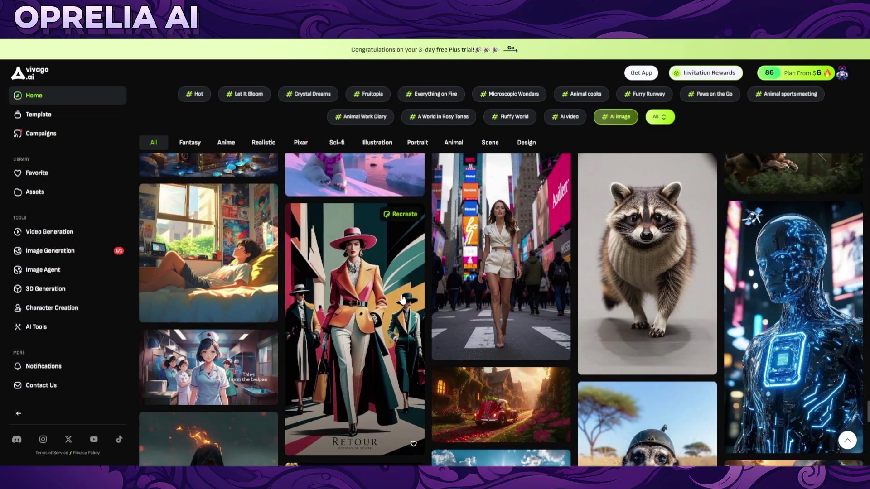
pyautogui.scroll(-2, 403, 299)
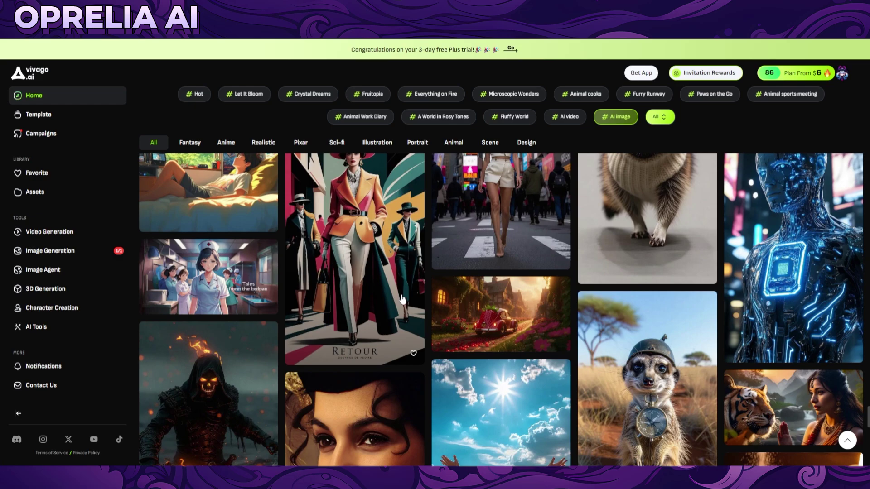
pyautogui.scroll(-5, 402, 299)
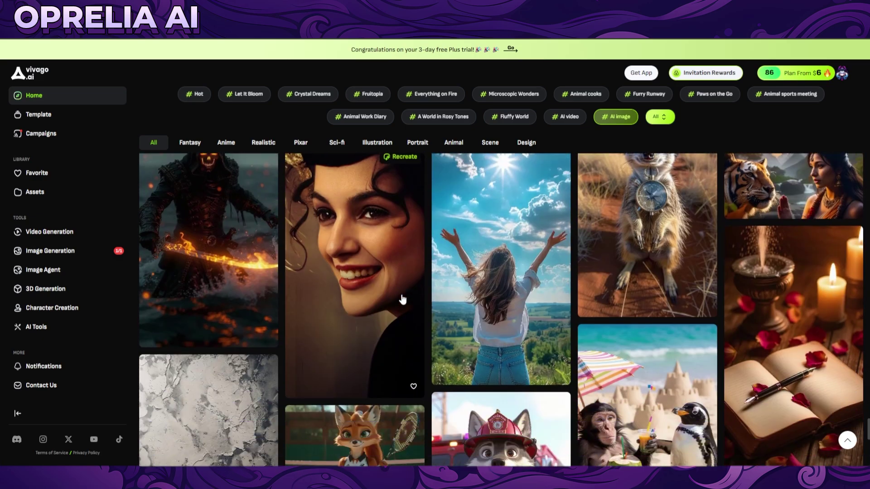
pyautogui.scroll(-3, 402, 299)
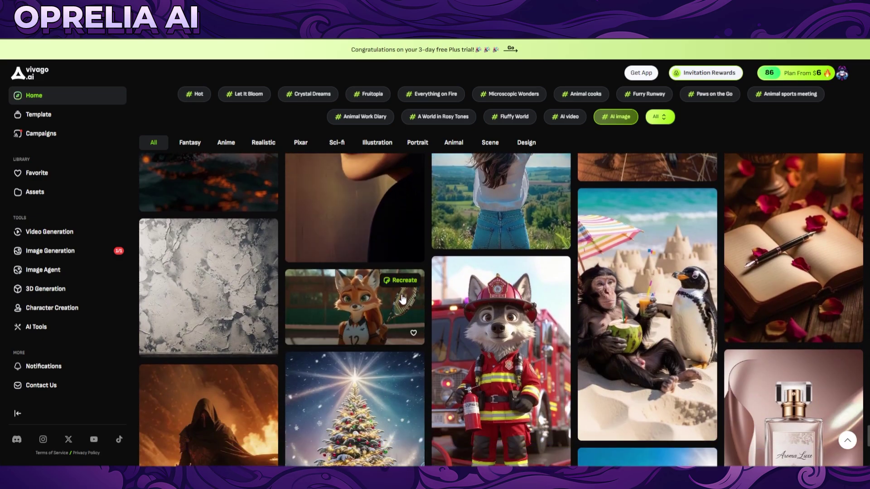
pyautogui.scroll(-1, 532, 268)
pyautogui.click(473, 328)
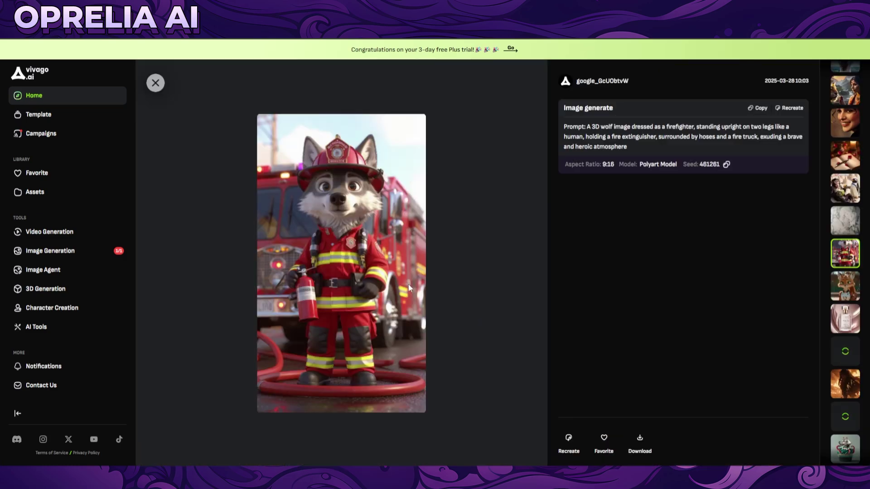
pyautogui.click(473, 292)
# Step: Scroll on and read the polkadot bikini image's prompt
pyautogui.scroll(-3, 394, 267)
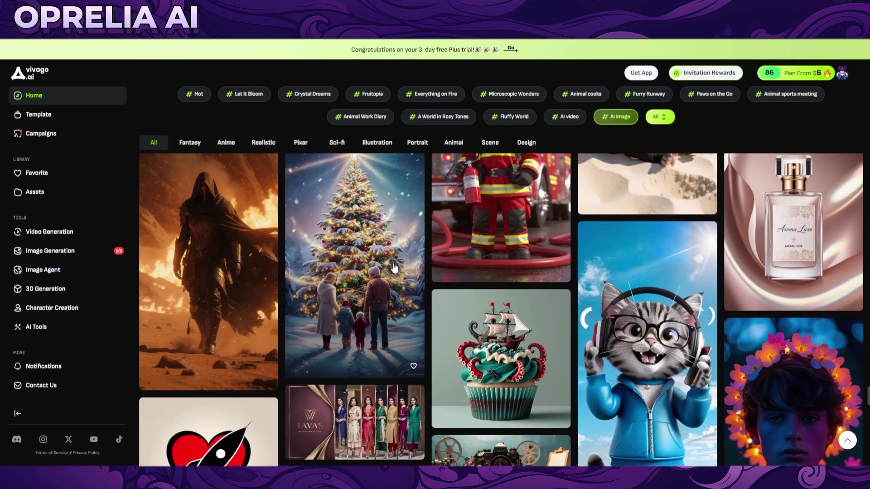
pyautogui.scroll(-6, 394, 268)
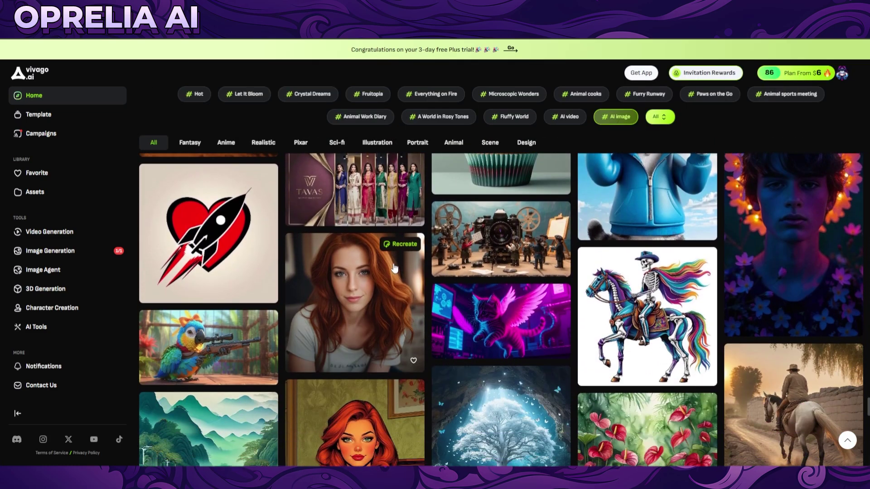
pyautogui.scroll(-7, 394, 267)
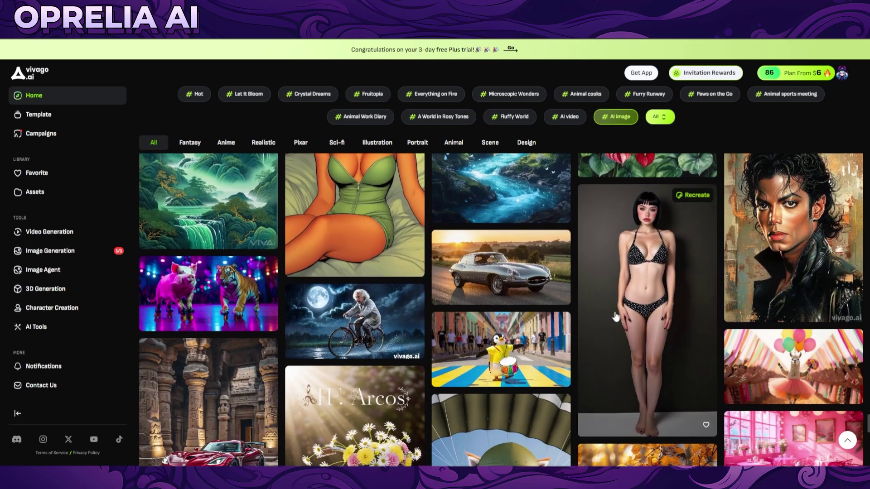
pyautogui.click(615, 317)
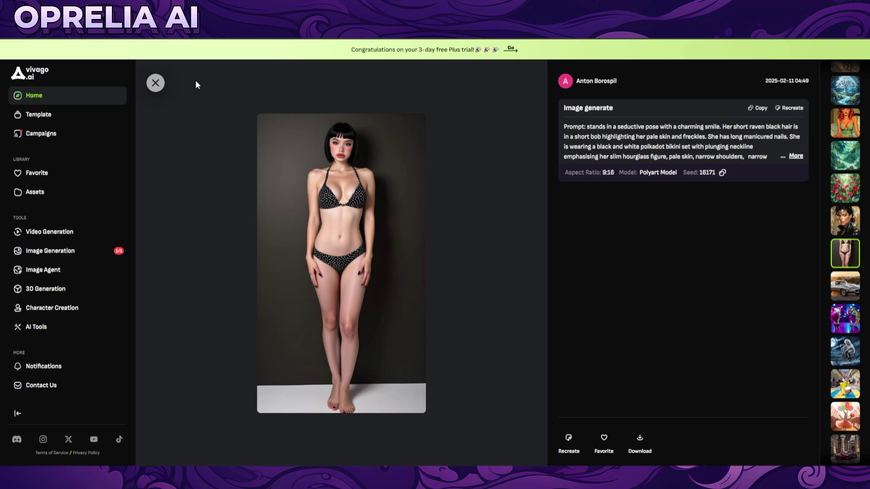
pyautogui.click(155, 83)
# Step: Scroll further and open the anime girl image's details and prompt
pyautogui.scroll(-9, 393, 245)
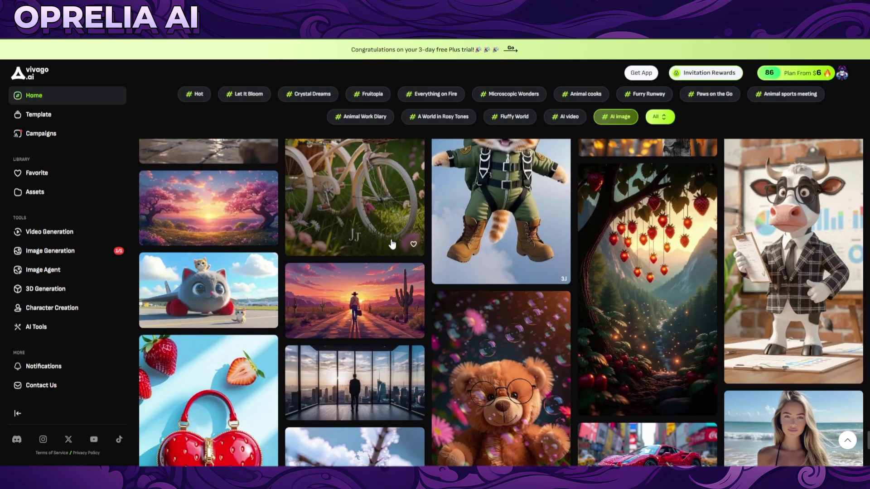
pyautogui.scroll(-8, 393, 245)
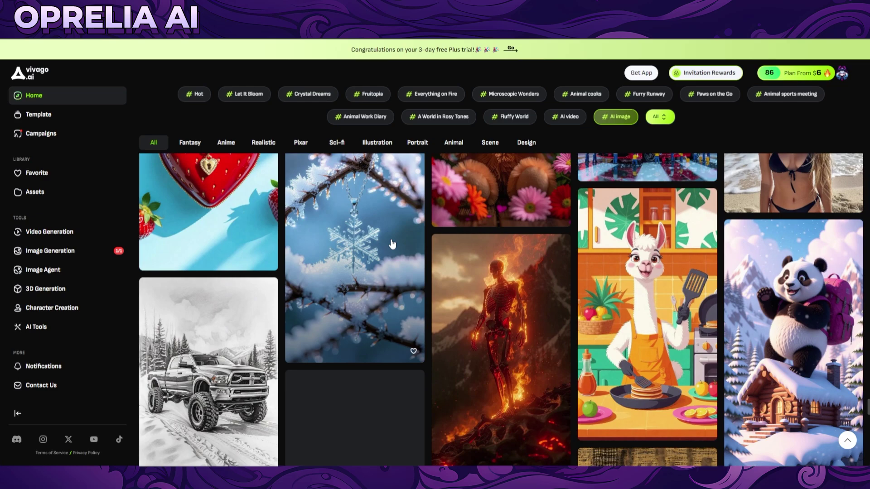
pyautogui.scroll(-8, 393, 244)
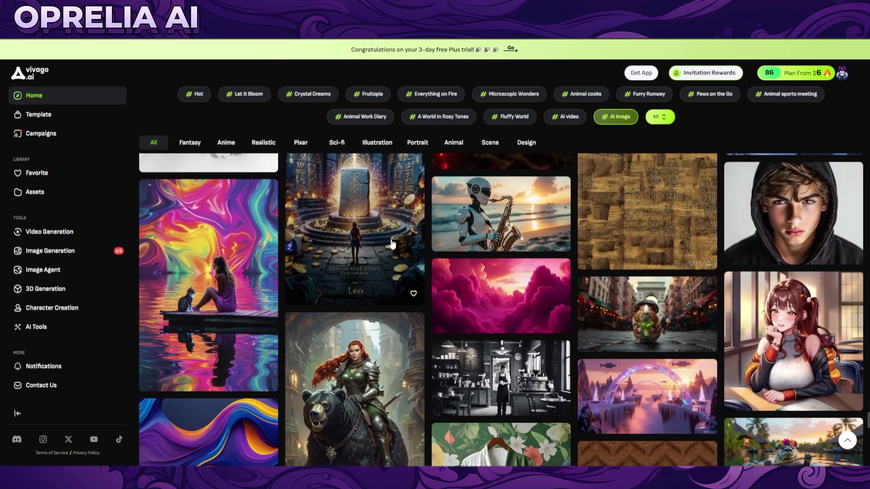
pyautogui.scroll(-3, 392, 244)
pyautogui.click(793, 253)
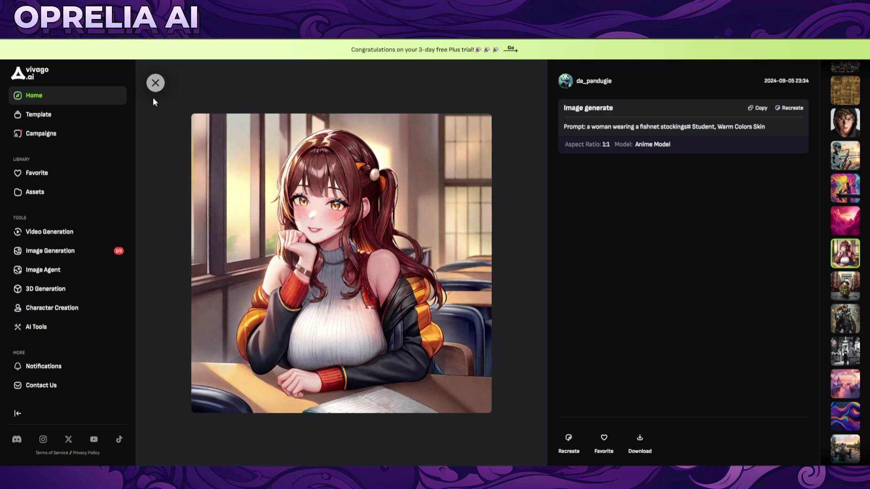
# Step: Close the anime girl view and scroll to the moon house, hedgehog, chick and astronaut images
pyautogui.click(156, 83)
pyautogui.scroll(-6, 281, 204)
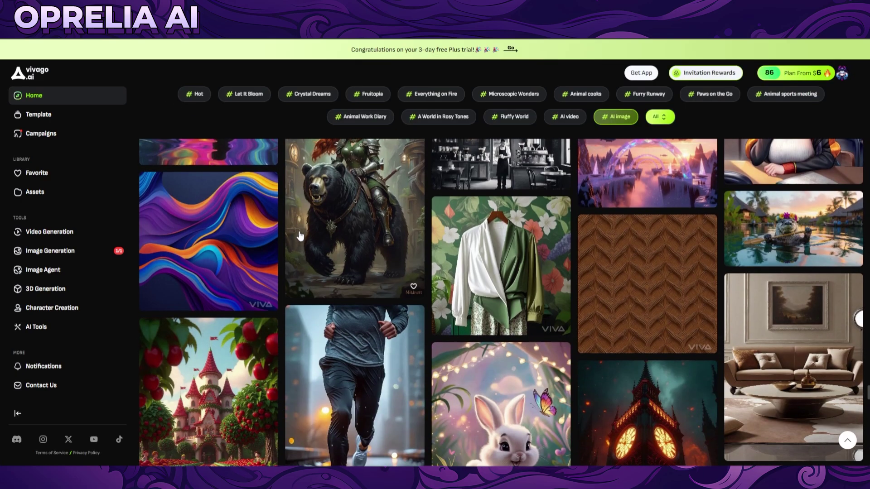
pyautogui.scroll(-5, 299, 237)
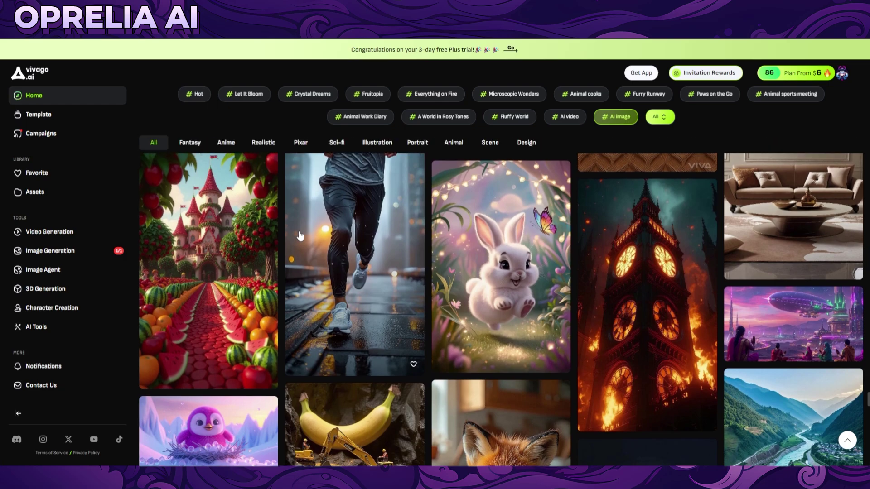
pyautogui.scroll(-5, 299, 236)
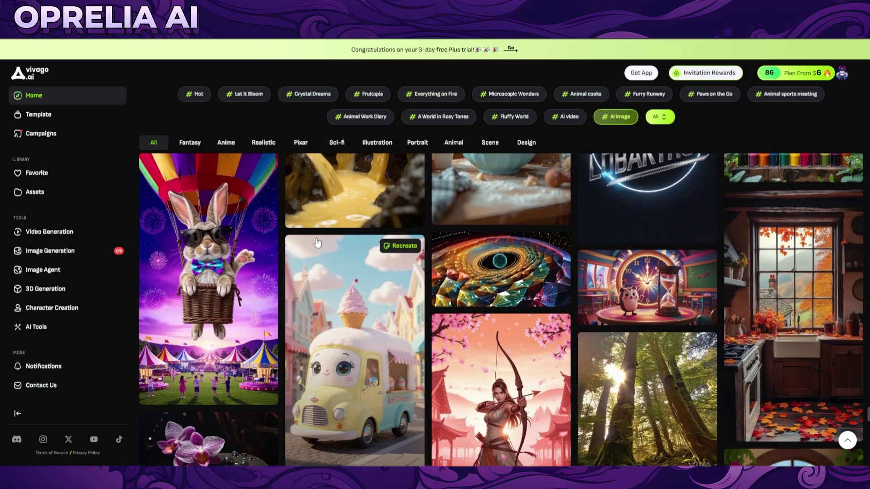
pyautogui.scroll(-3, 353, 264)
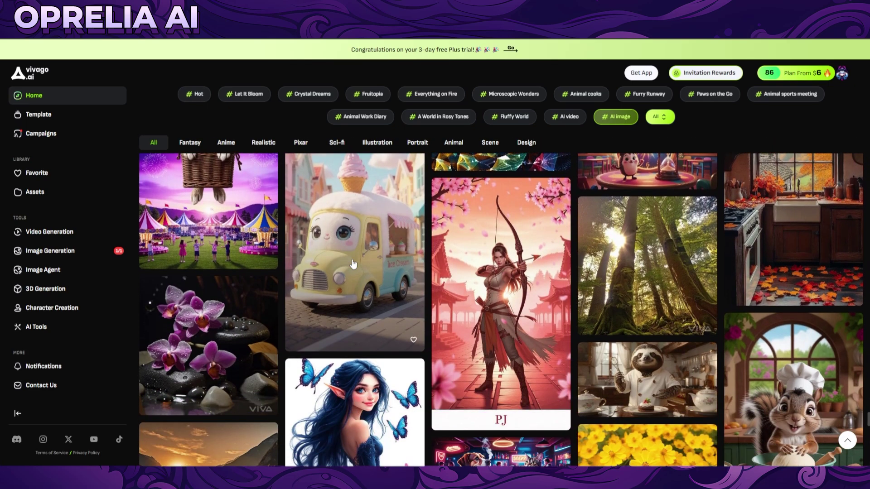
pyautogui.scroll(-5, 353, 264)
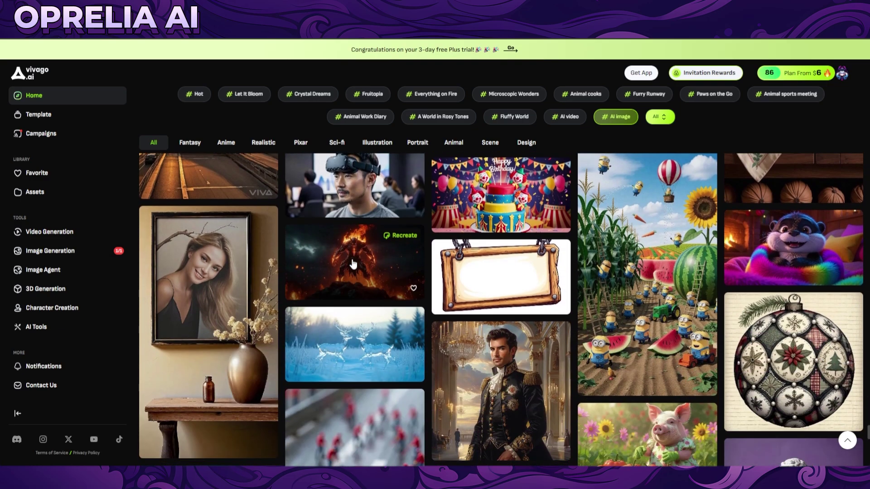
pyautogui.scroll(-2, 354, 264)
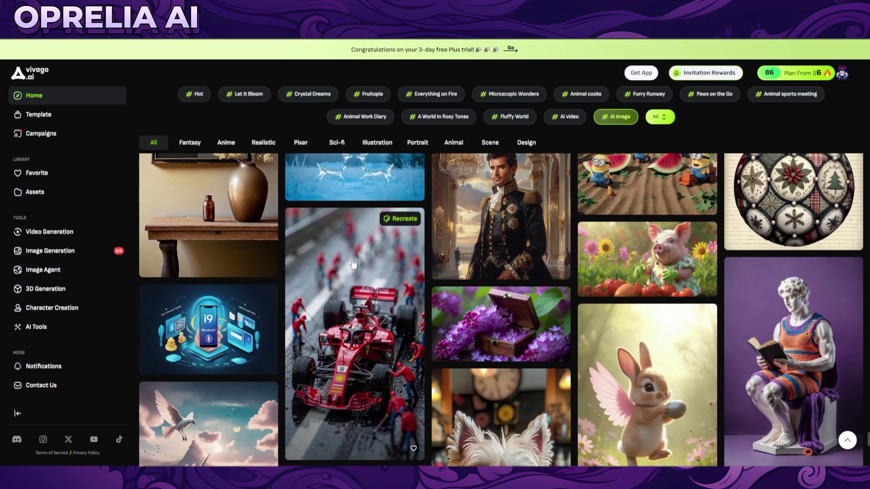
pyautogui.scroll(-6, 353, 264)
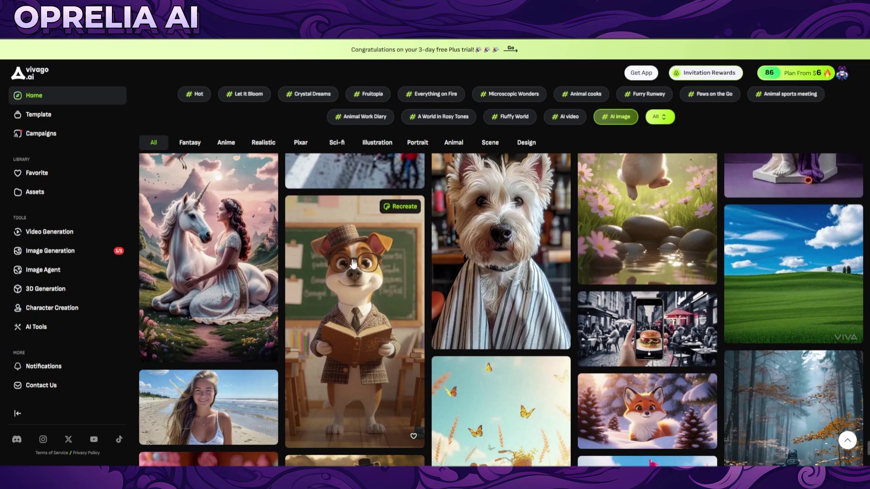
pyautogui.scroll(-6, 354, 264)
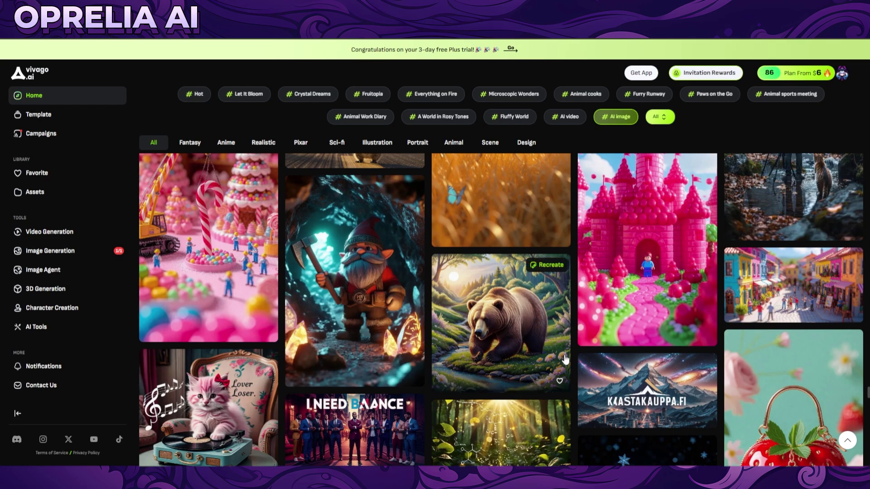
pyautogui.scroll(-7, 564, 359)
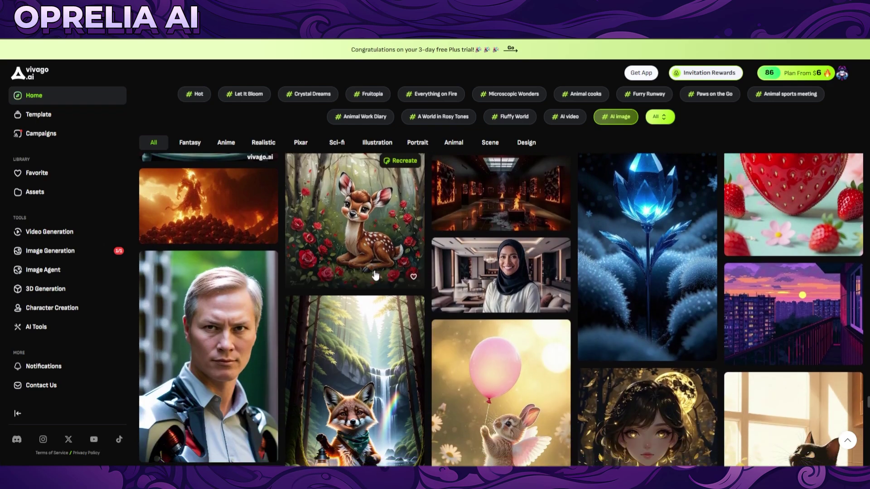
pyautogui.scroll(-2, 375, 275)
pyautogui.scroll(-3, 375, 275)
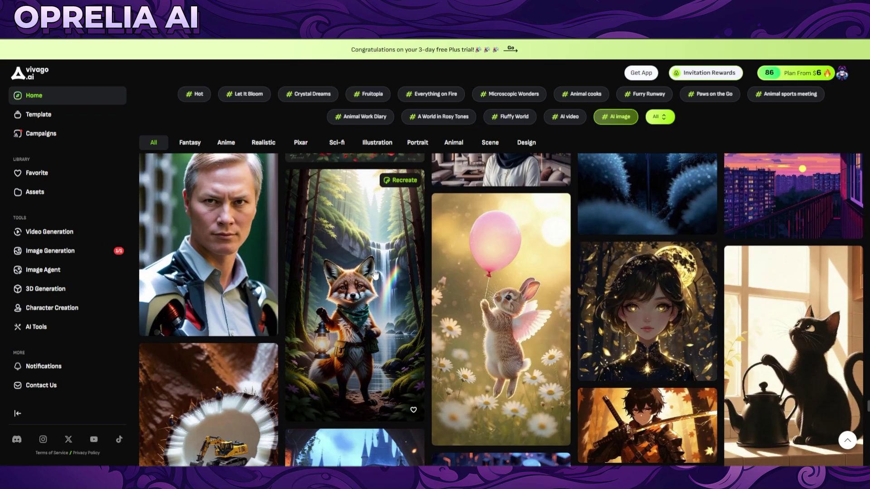
pyautogui.scroll(-4, 375, 274)
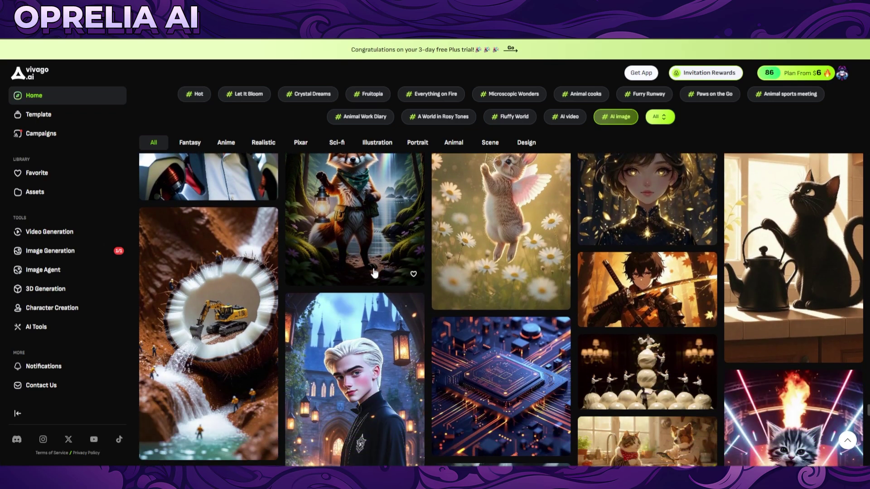
pyautogui.scroll(-8, 374, 273)
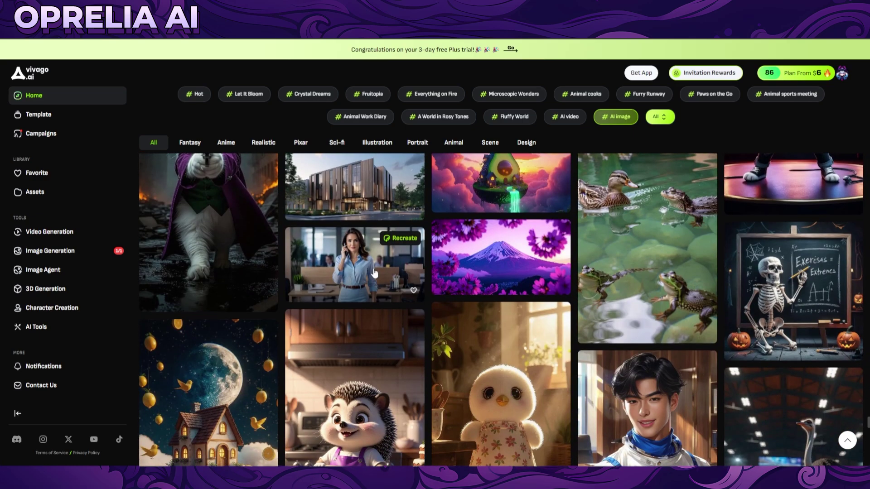